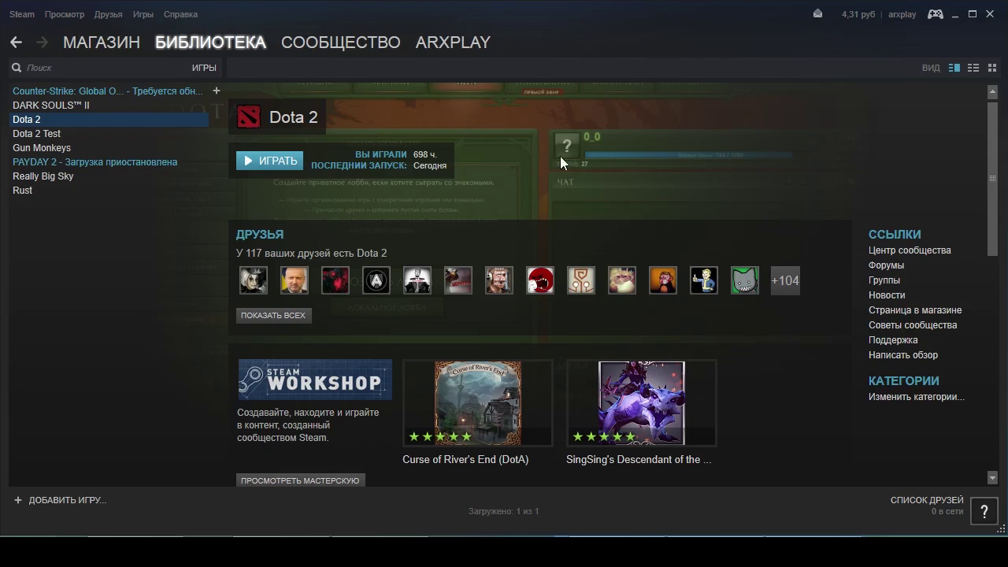
Step: View the Dota 2 Test entry in the game library and return to the Dota 2 entry
{"action": "left_click", "coordinate": [30, 136]}
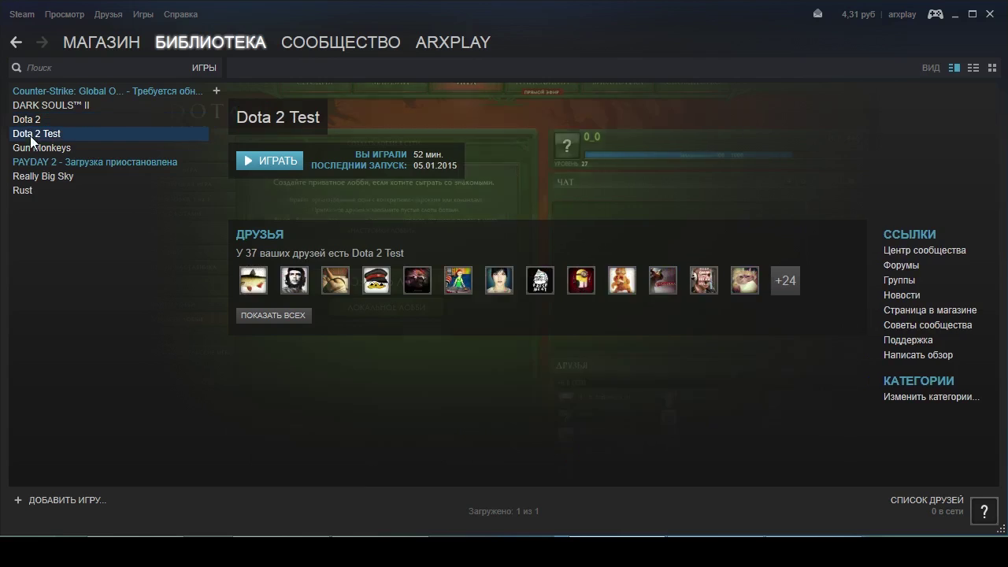
{"action": "key", "text": "Up"}
{"action": "left_click", "coordinate": [291, 160]}
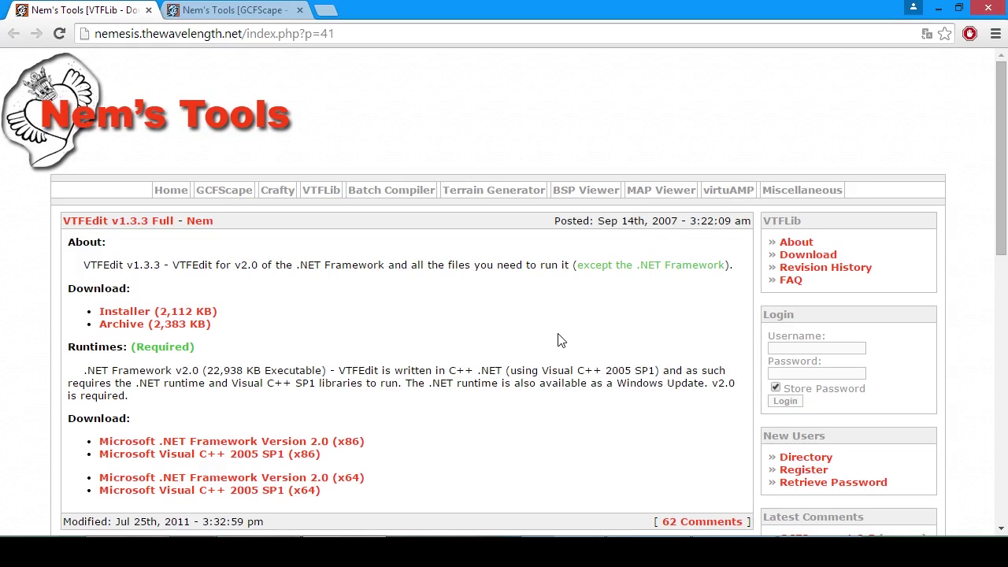
Step: Switch to the browser and examine the GCFScape v1.8.5 download page, including its address and installer link
{"action": "left_click", "coordinate": [364, 35]}
{"action": "left_click", "coordinate": [443, 155]}
{"action": "left_click", "coordinate": [235, 13]}
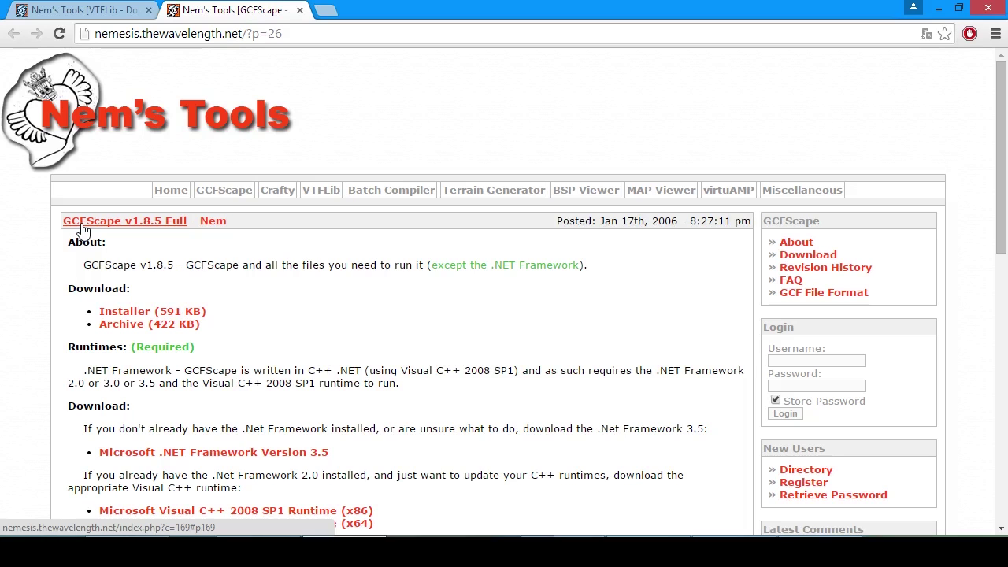
{"action": "left_click", "coordinate": [123, 36]}
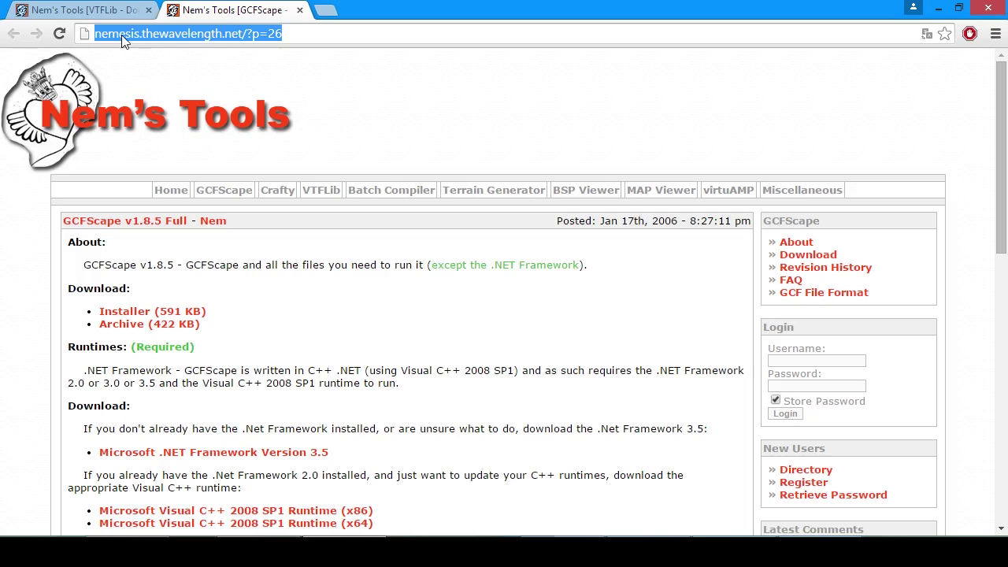
{"action": "scroll", "coordinate": [354, 197], "scroll_direction": "down", "scroll_amount": 2}
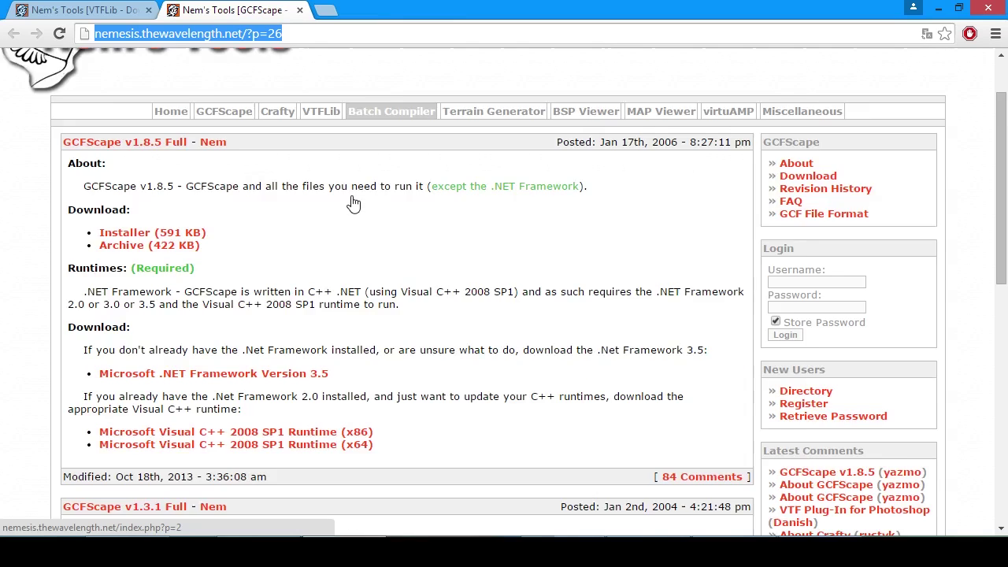
{"action": "scroll", "coordinate": [353, 173], "scroll_direction": "up", "scroll_amount": 2}
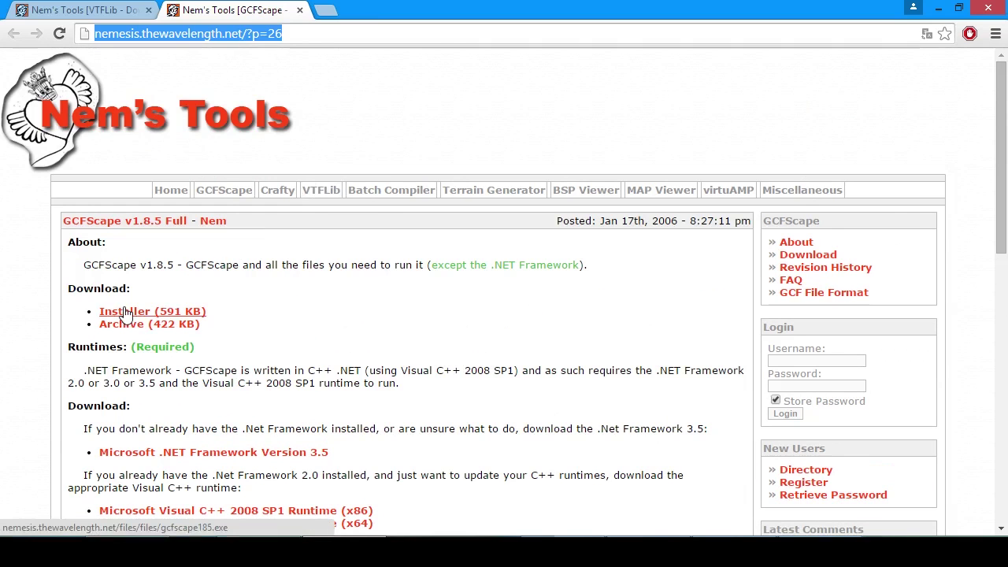
Step: Examine the VTFEdit v1.3.3 download page on Nem's Tools, including its web address and download links
{"action": "left_click", "coordinate": [75, 14]}
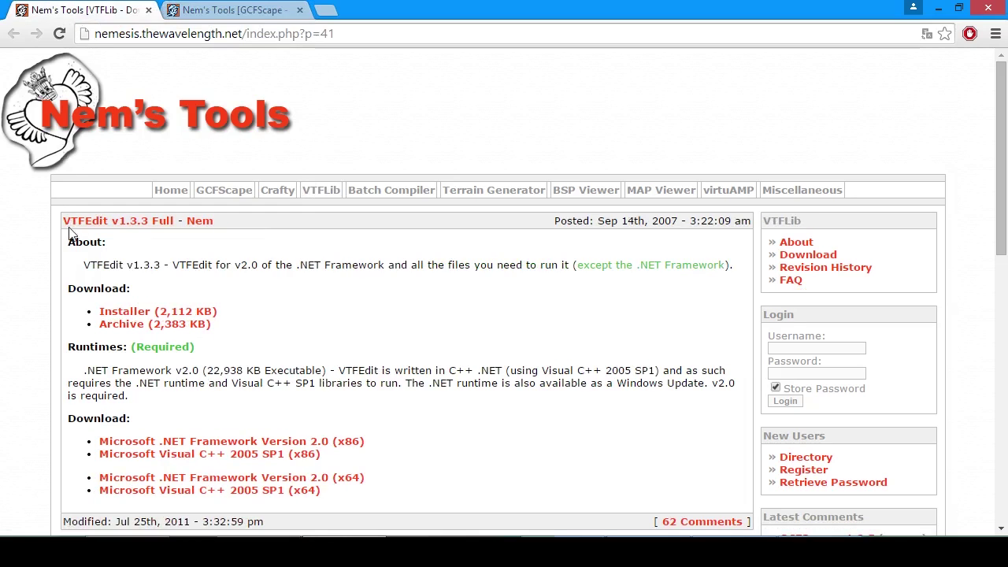
{"action": "left_click_drag", "start_coordinate": [61, 221], "coordinate": [108, 227]}
{"action": "left_click", "coordinate": [195, 267]}
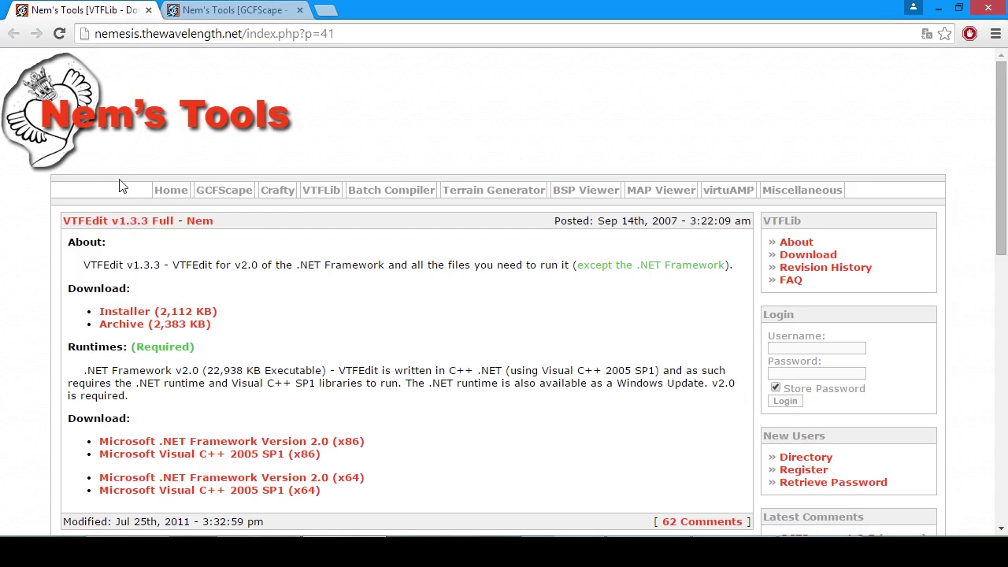
{"action": "left_click", "coordinate": [124, 33]}
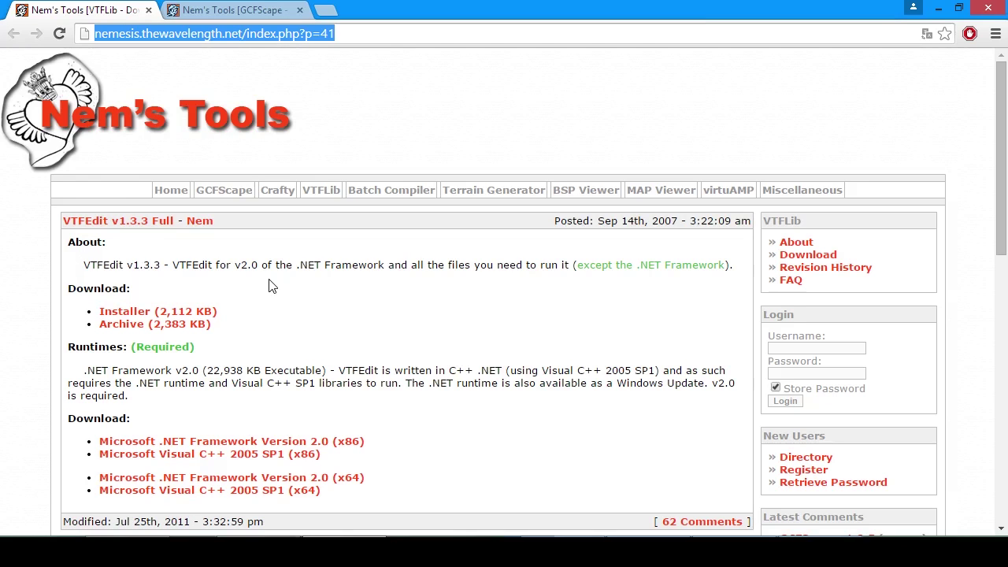
{"action": "double_click", "coordinate": [664, 220]}
{"action": "left_click", "coordinate": [473, 266]}
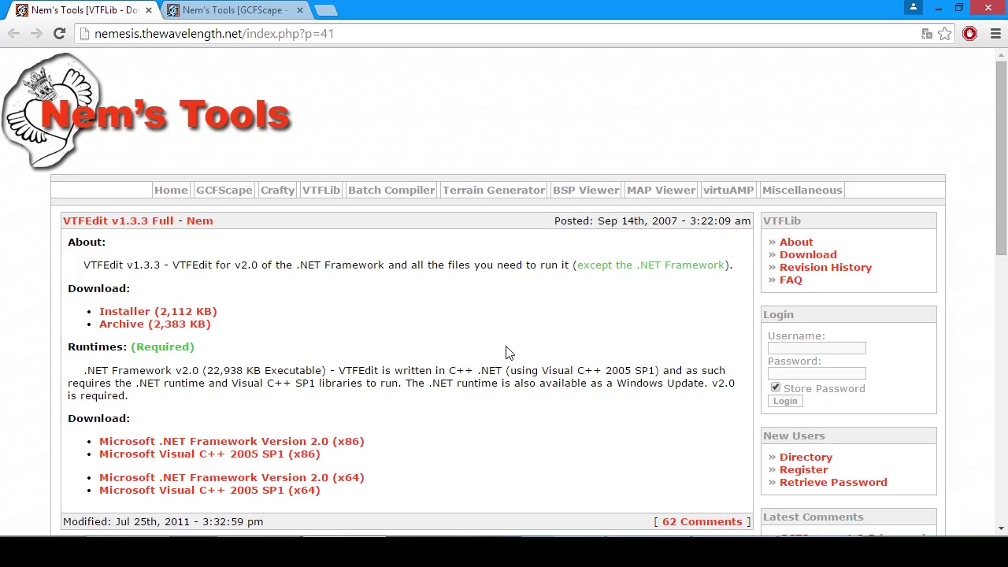
{"action": "left_click", "coordinate": [186, 9]}
{"action": "left_click", "coordinate": [130, 9]}
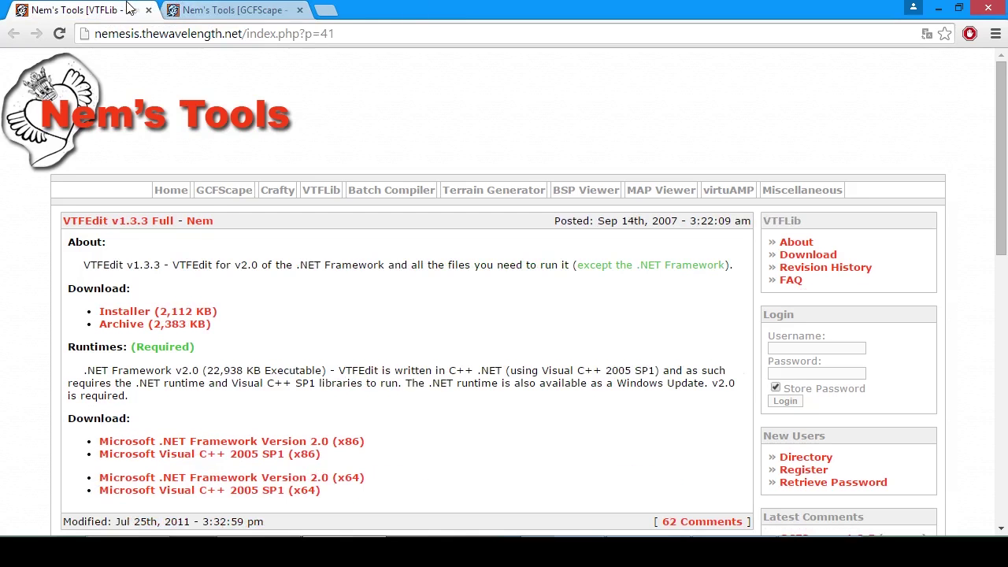
{"action": "left_click", "coordinate": [59, 34]}
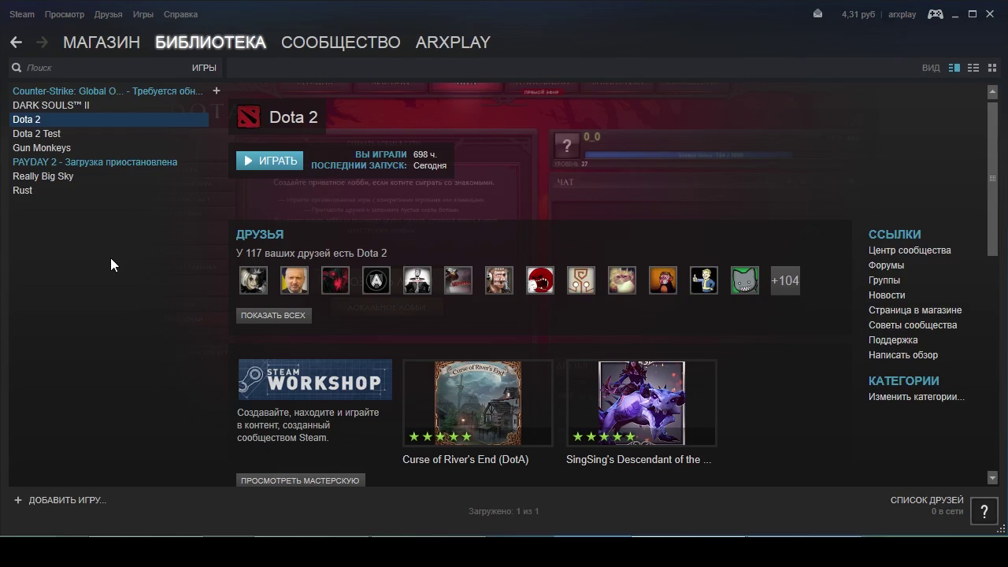
Step: Switch to Steam, open the launch options in Dota 2's properties and copy the -override_vpk parameter
{"action": "right_click", "coordinate": [19, 120]}
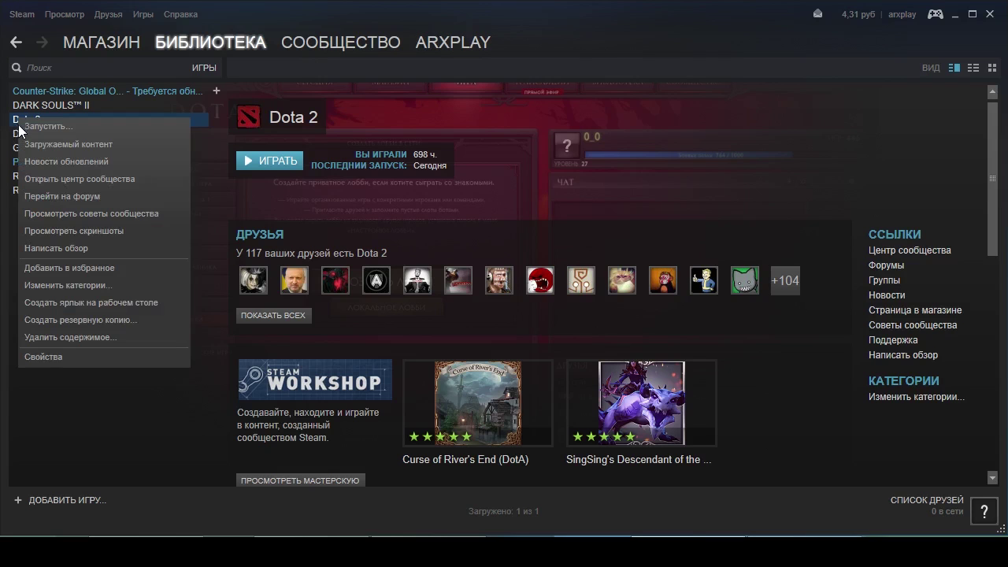
{"action": "left_click", "coordinate": [53, 356]}
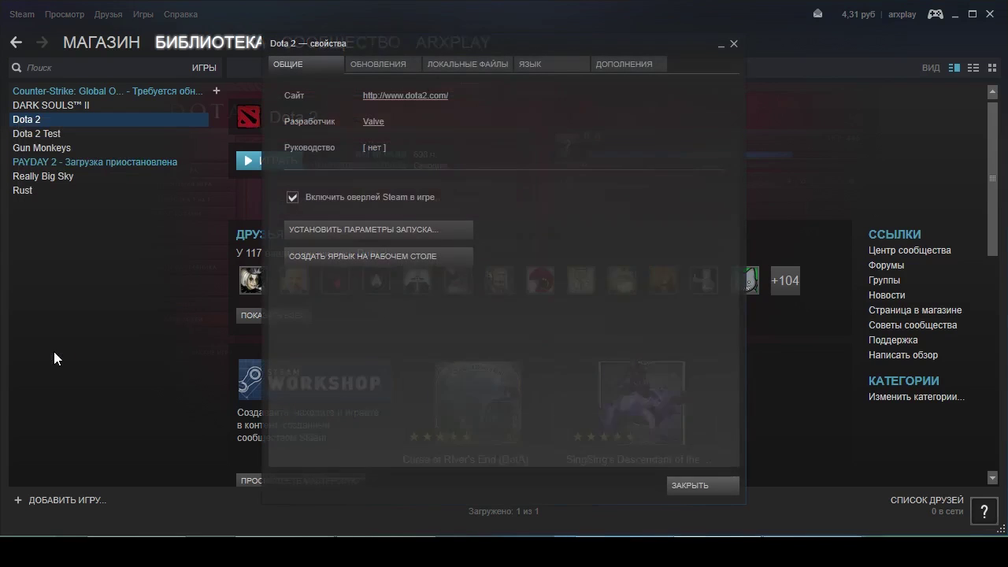
{"action": "left_click", "coordinate": [313, 227]}
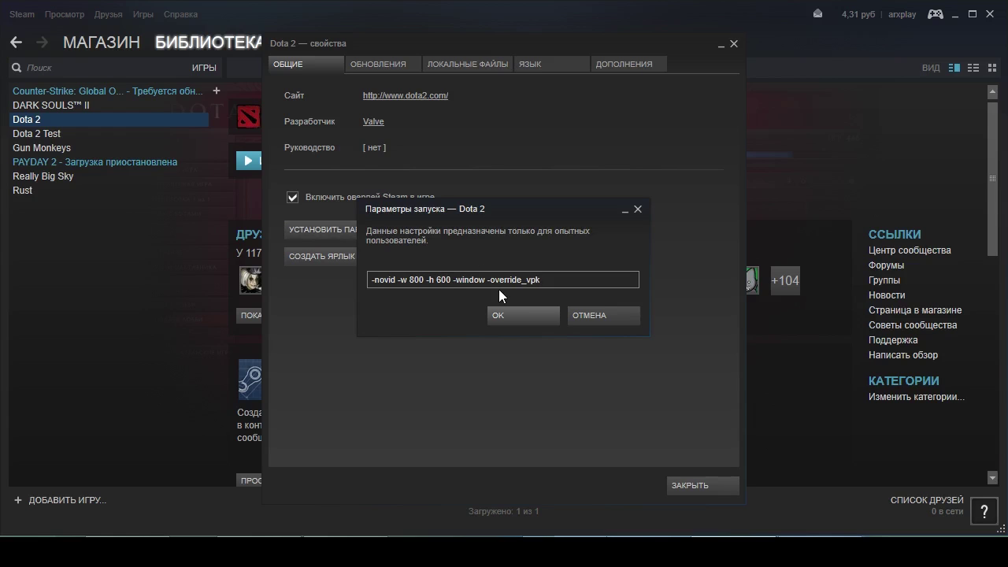
{"action": "left_click_drag", "start_coordinate": [542, 281], "coordinate": [487, 282]}
{"action": "key", "text": "ctrl+c"}
Step: Switch to AkelPad, paste -override_vpk below the links in the notes, and move the window clear of the launch options
{"action": "key", "text": "alt+Tab"}
{"action": "left_click", "coordinate": [581, 391]}
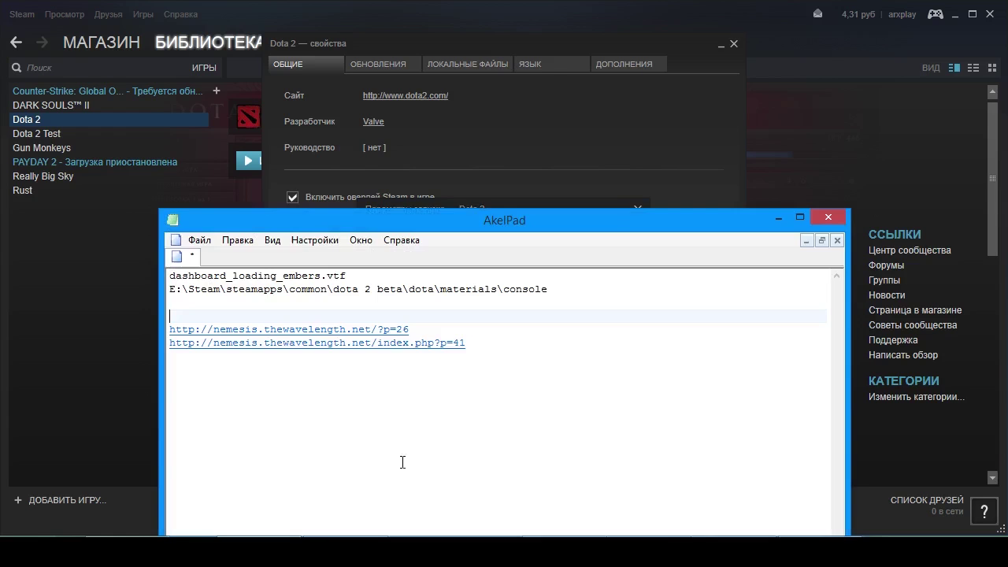
{"action": "key", "text": "Return"}
{"action": "key", "text": "Return"}
{"action": "key", "text": "ctrl+v"}
{"action": "left_click_drag", "start_coordinate": [294, 225], "coordinate": [567, 221]}
{"action": "left_click_drag", "start_coordinate": [564, 398], "coordinate": [423, 334]}
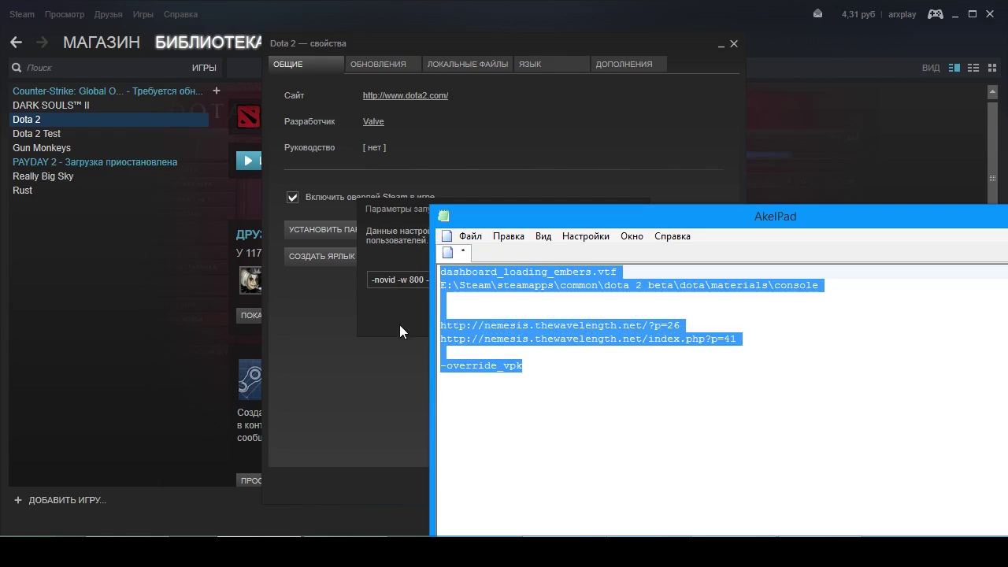
{"action": "left_click_drag", "start_coordinate": [493, 214], "coordinate": [647, 262]}
{"action": "left_click_drag", "start_coordinate": [537, 279], "coordinate": [491, 279]}
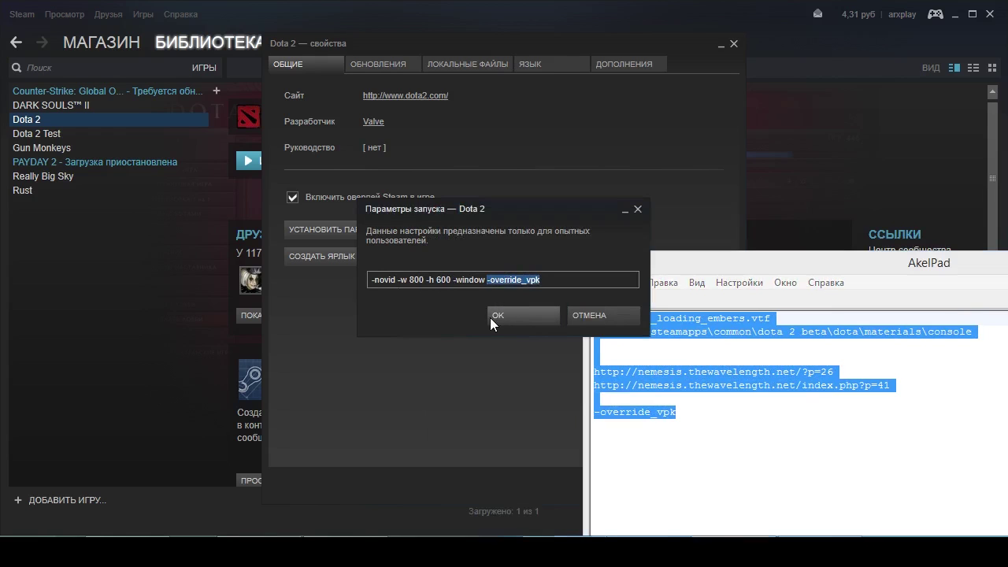
{"action": "left_click", "coordinate": [470, 281]}
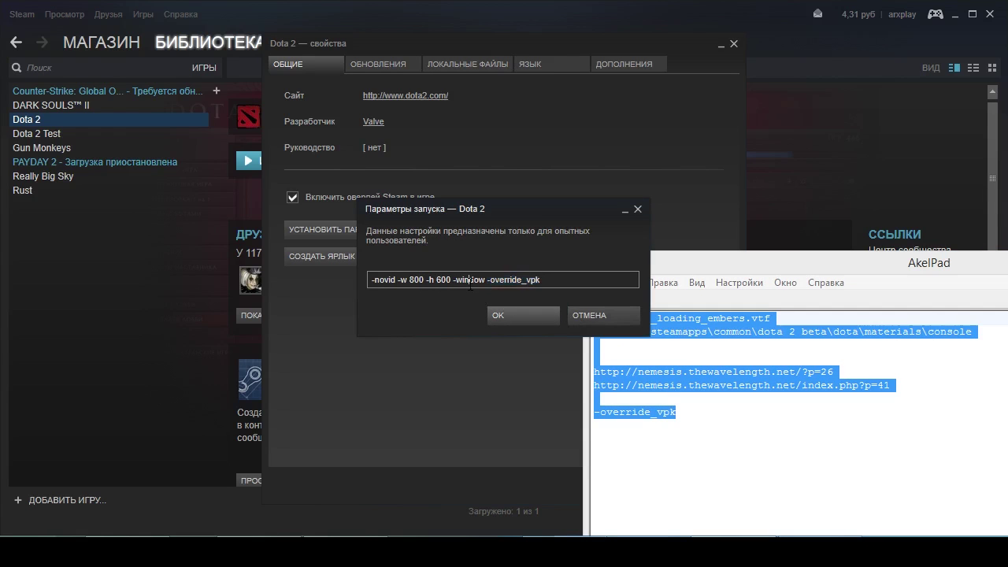
{"action": "left_click_drag", "start_coordinate": [487, 280], "coordinate": [360, 370]}
{"action": "key", "text": "BackSpace"}
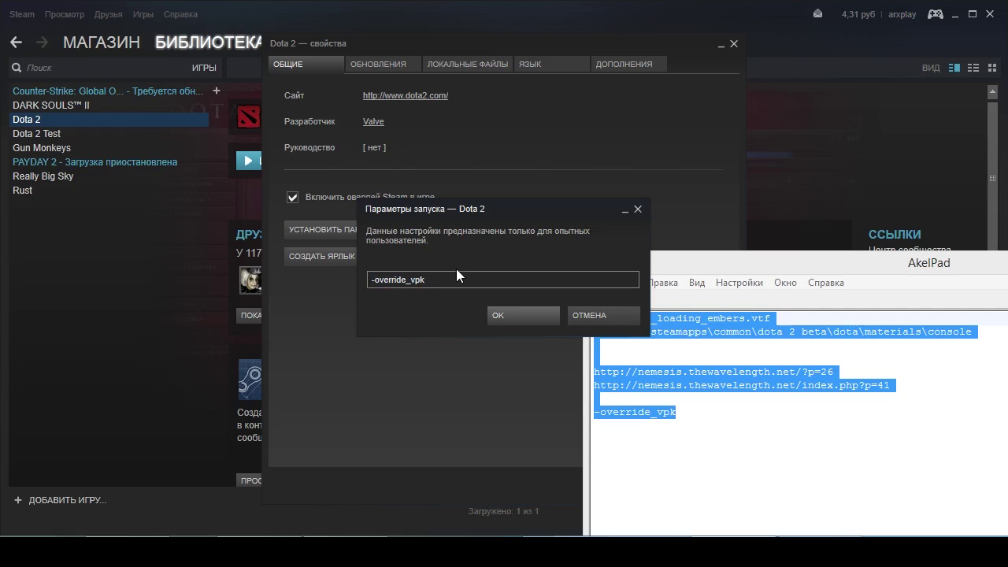
{"action": "key", "text": "BackSpace"}
{"action": "left_click", "coordinate": [587, 313]}
{"action": "left_click", "coordinate": [357, 228]}
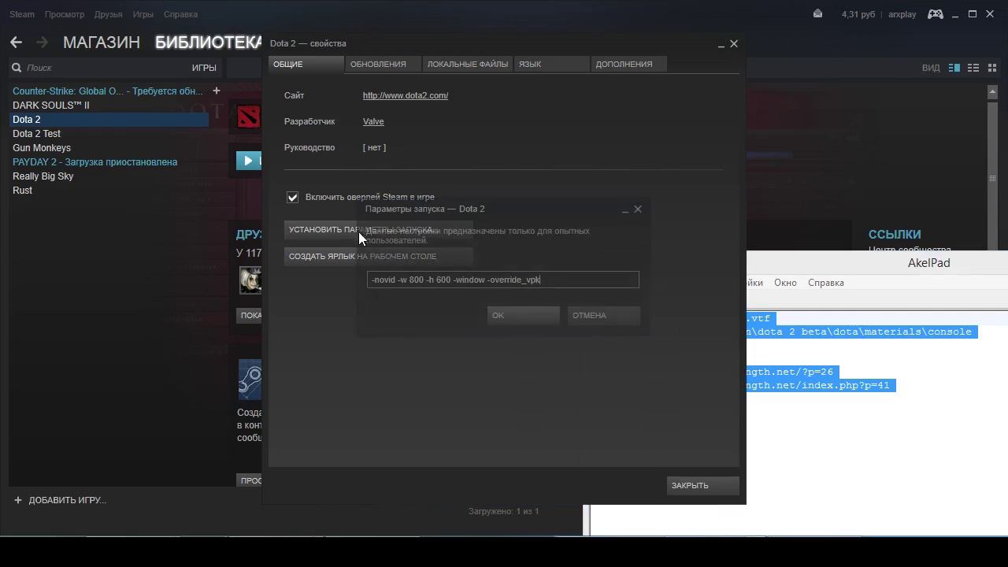
{"action": "key", "text": "ctrl+shift+Left"}
{"action": "key", "text": "ctrl+shift+Left"}
{"action": "left_click", "coordinate": [612, 319]}
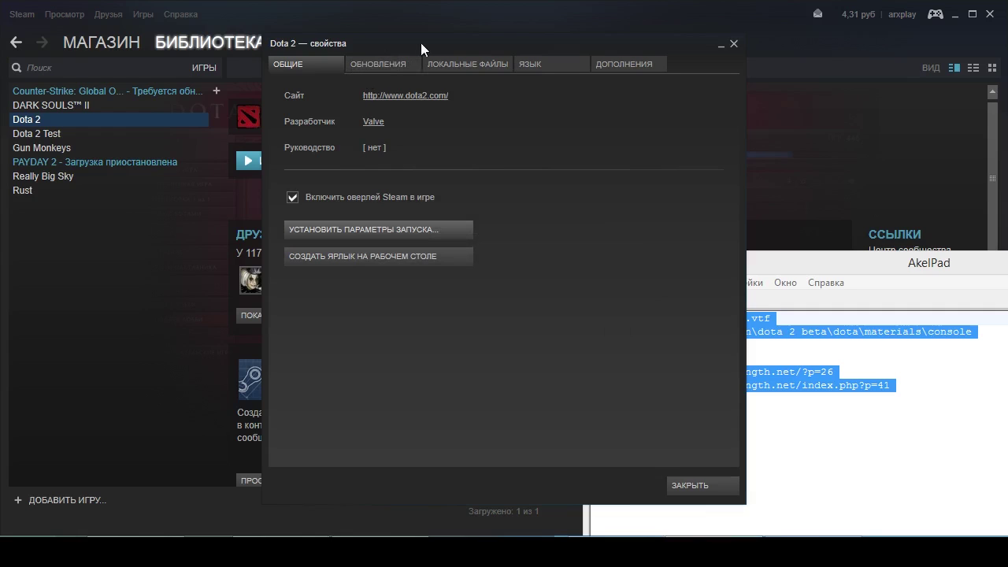
Step: Browse Dota 2's local files from its properties and select the dota folder in dota 2 beta
{"action": "left_click", "coordinate": [451, 65]}
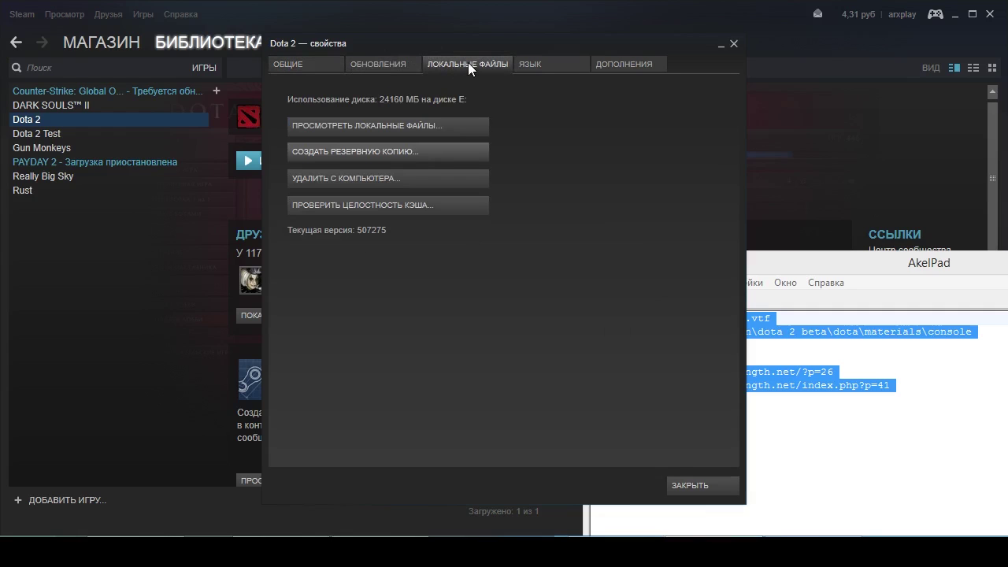
{"action": "left_click", "coordinate": [319, 125]}
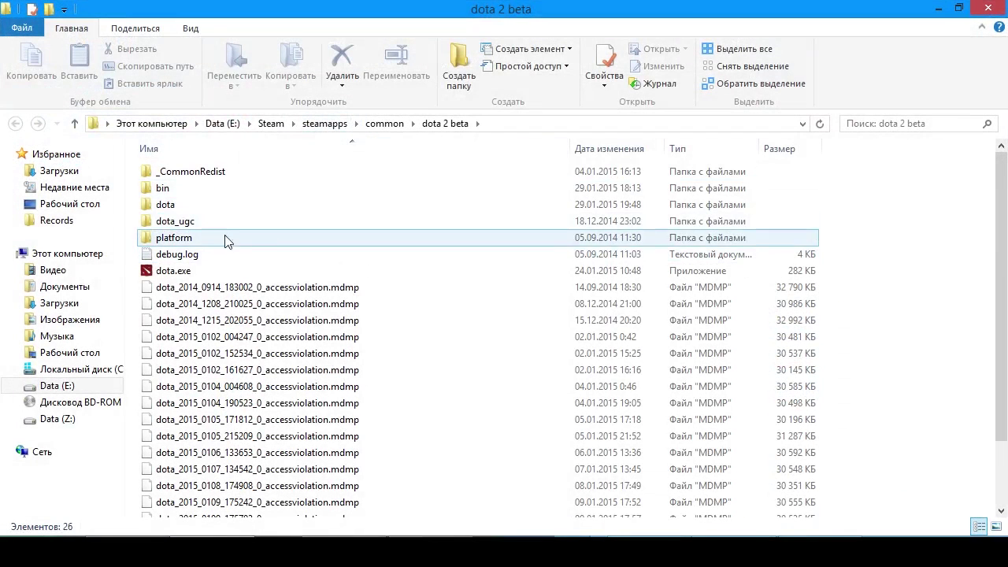
{"action": "left_click", "coordinate": [198, 211]}
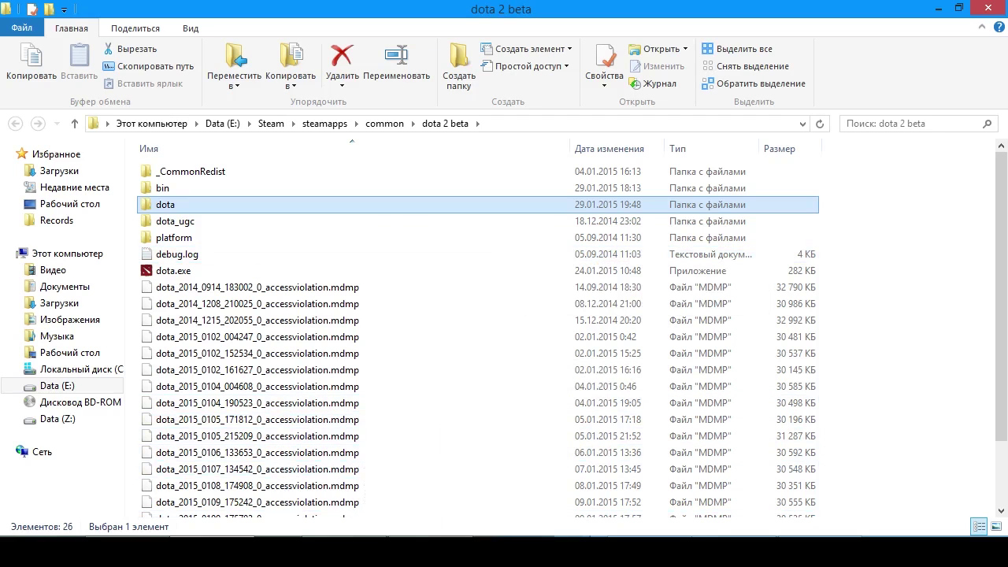
Step: Switch to the AkelPad notes and shorten the folder path to \dota\materials\console
{"action": "left_click", "coordinate": [343, 472]}
{"action": "left_click_drag", "start_coordinate": [642, 262], "coordinate": [291, 267]}
{"action": "left_click", "coordinate": [391, 336]}
{"action": "left_click_drag", "start_coordinate": [422, 335], "coordinate": [244, 340]}
{"action": "key", "text": "BackSpace"}
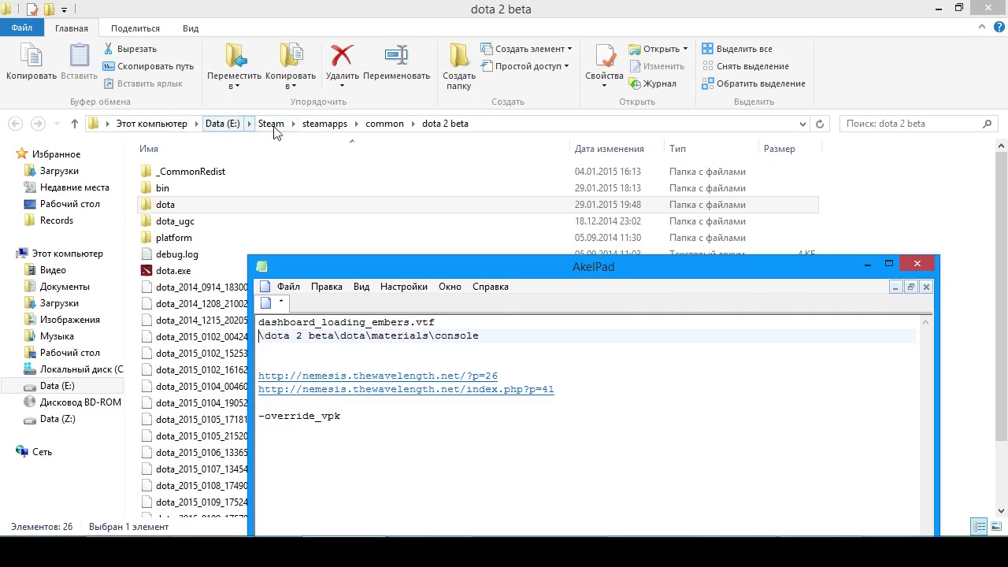
{"action": "left_click_drag", "start_coordinate": [318, 272], "coordinate": [371, 252]}
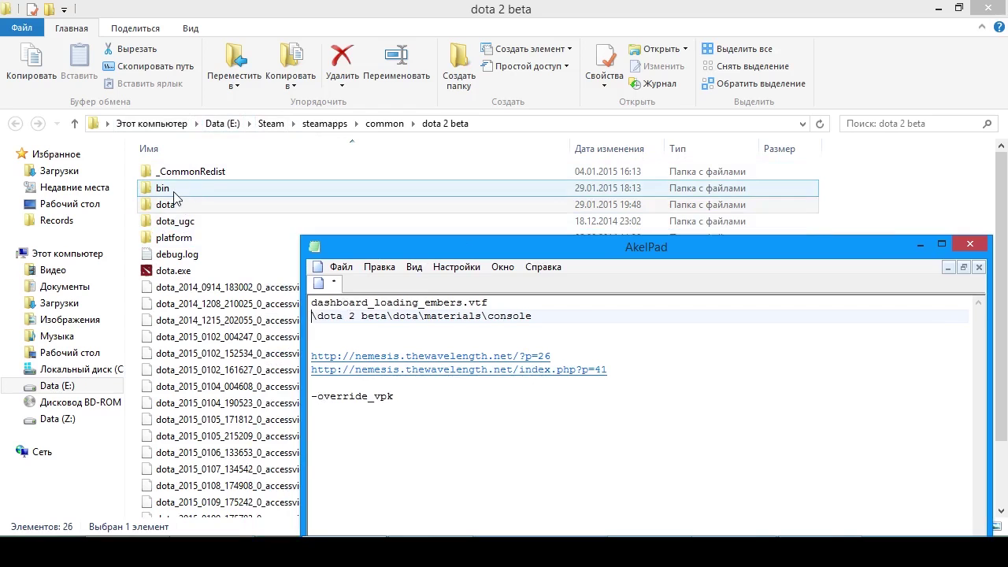
{"action": "left_click", "coordinate": [197, 221]}
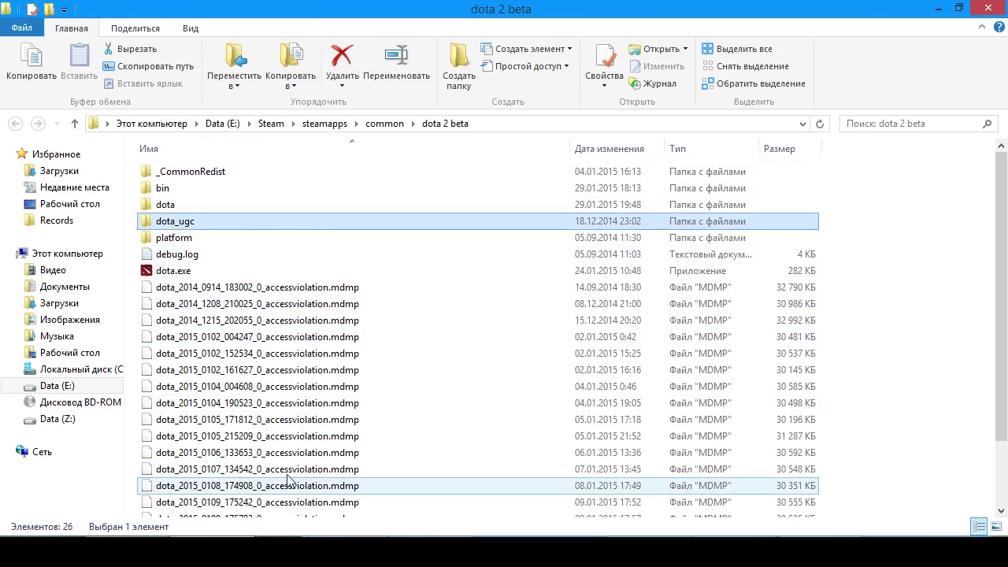
{"action": "key", "text": "alt+Tab"}
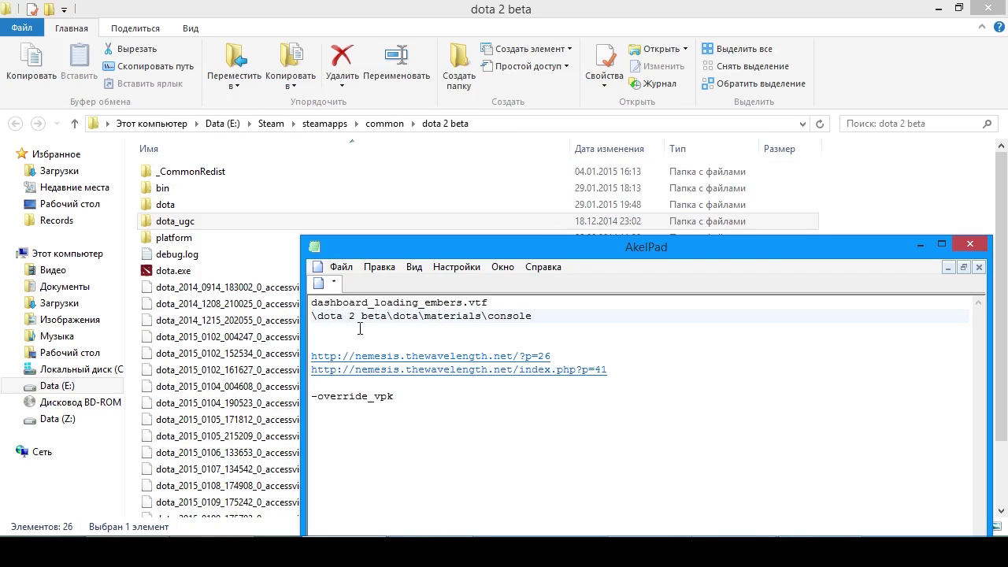
{"action": "left_click_drag", "start_coordinate": [386, 316], "coordinate": [312, 316]}
{"action": "key", "text": "Delete"}
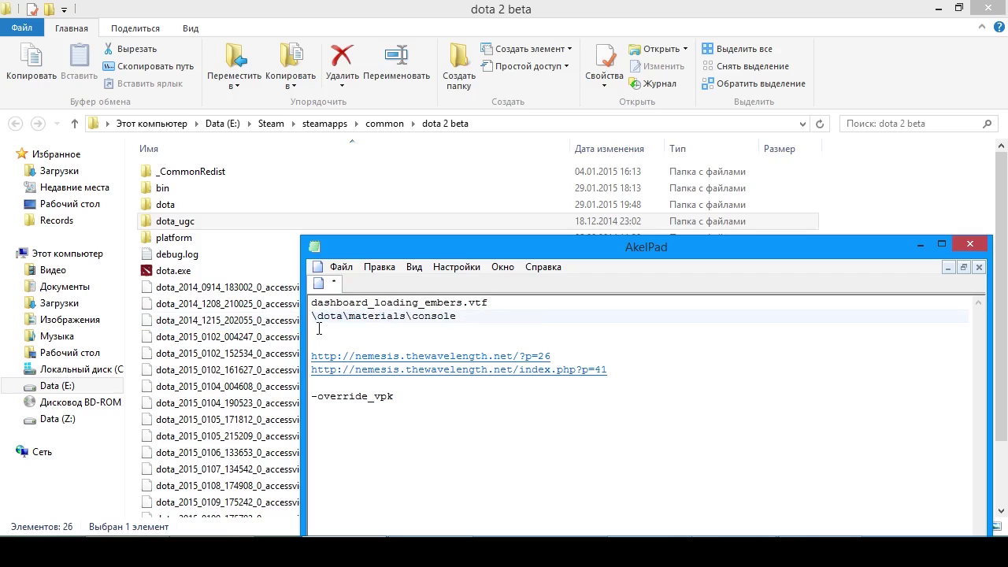
Step: Open the dota folder inside dota 2 beta and copy the word materials from the path in the notes
{"action": "double_click", "coordinate": [327, 315]}
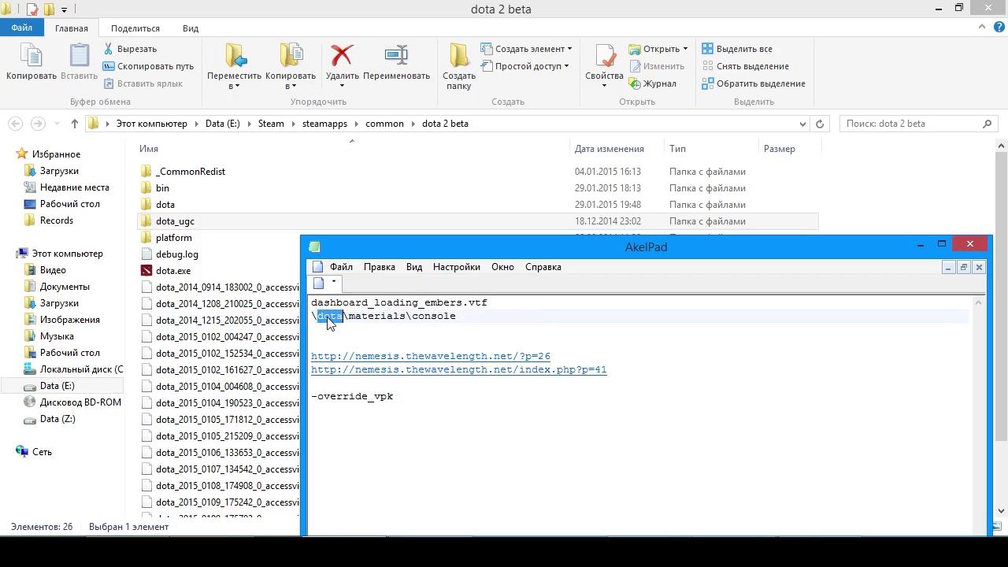
{"action": "double_click", "coordinate": [167, 205]}
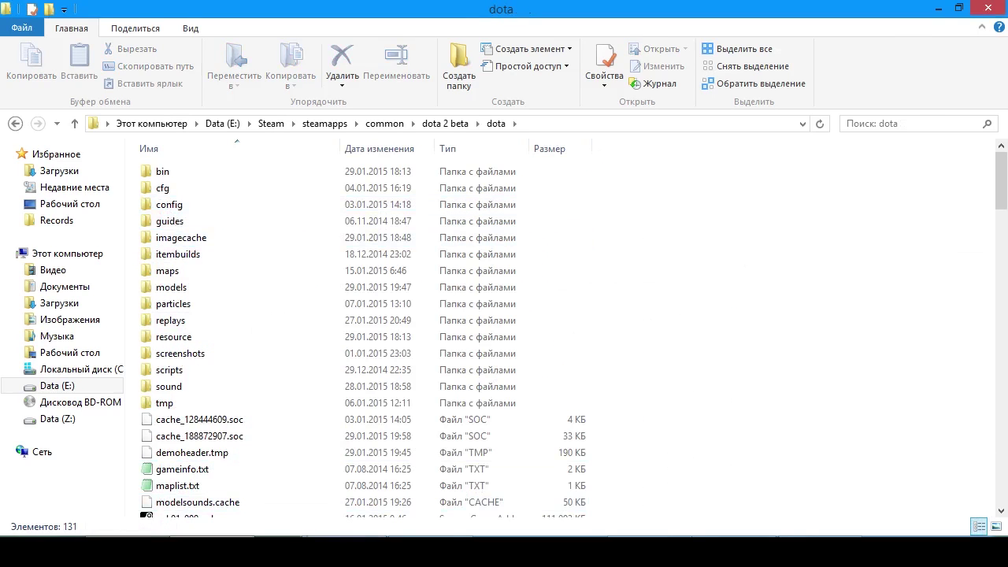
{"action": "key", "text": "alt+Tab"}
{"action": "double_click", "coordinate": [363, 316]}
{"action": "key", "text": "ctrl+c"}
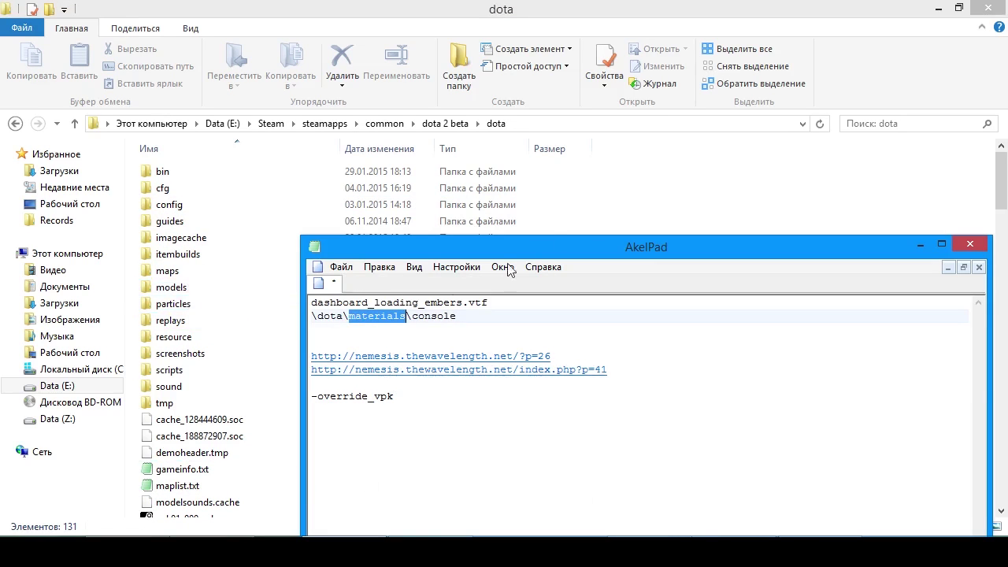
Step: Create a new folder named materials inside the dota folder and open it
{"action": "right_click", "coordinate": [669, 223]}
{"action": "mouse_move", "coordinate": [754, 434]}
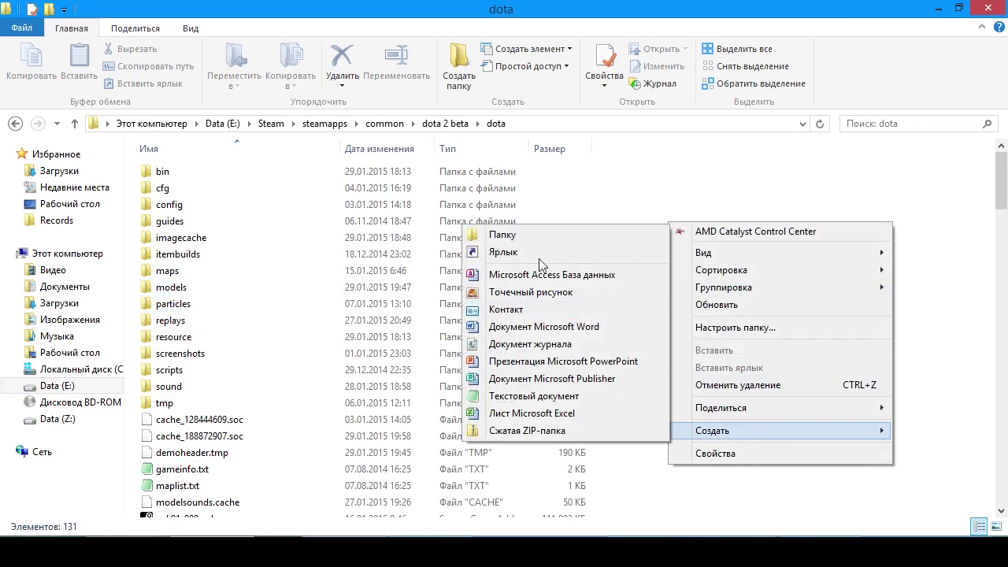
{"action": "left_click", "coordinate": [526, 235]}
{"action": "key", "text": "ctrl+v"}
{"action": "key", "text": "Return"}
{"action": "key", "text": "Return"}
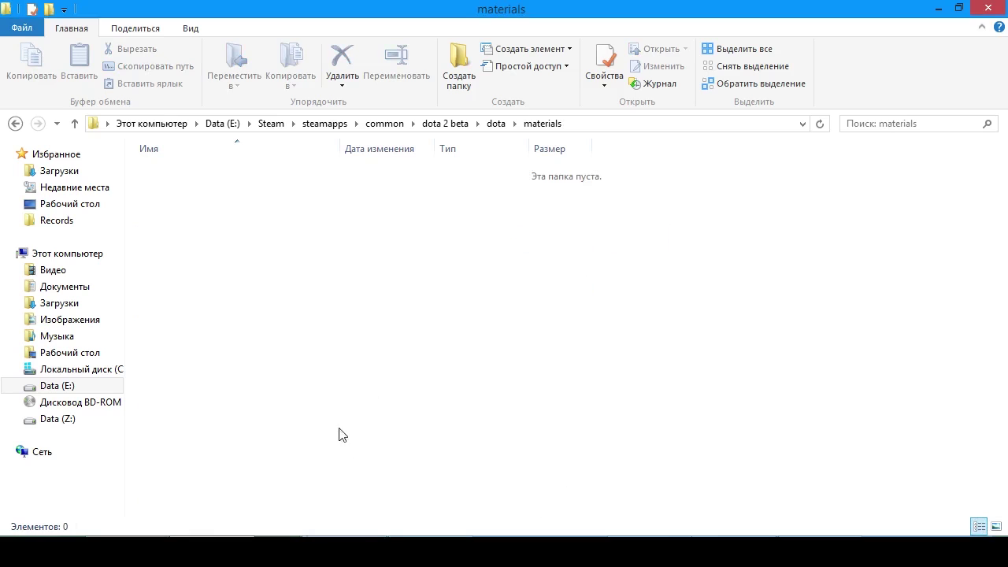
Step: Copy the word console from the path in the AkelPad notes, create a folder named console inside materials, and open it
{"action": "key", "text": "alt+Tab"}
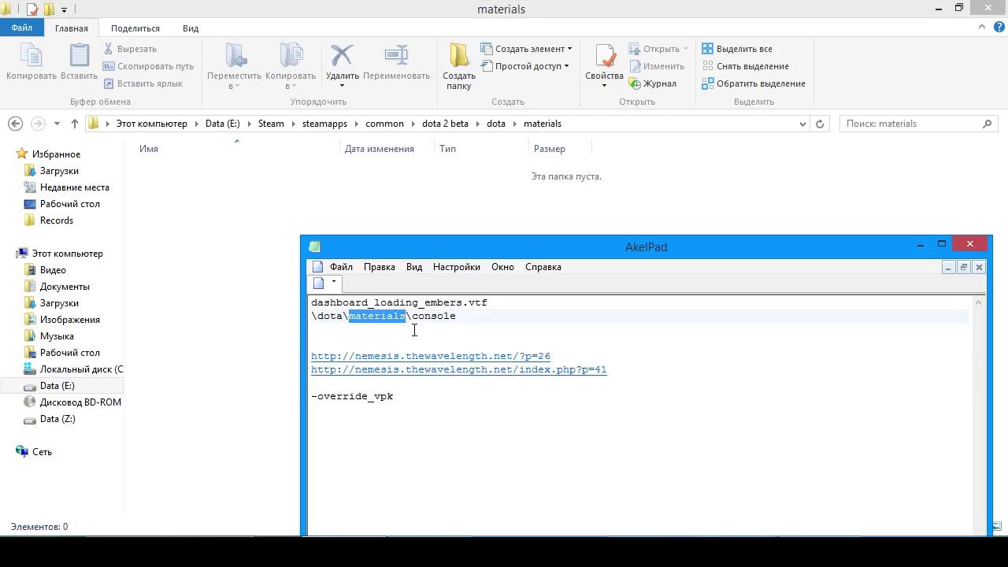
{"action": "double_click", "coordinate": [427, 316]}
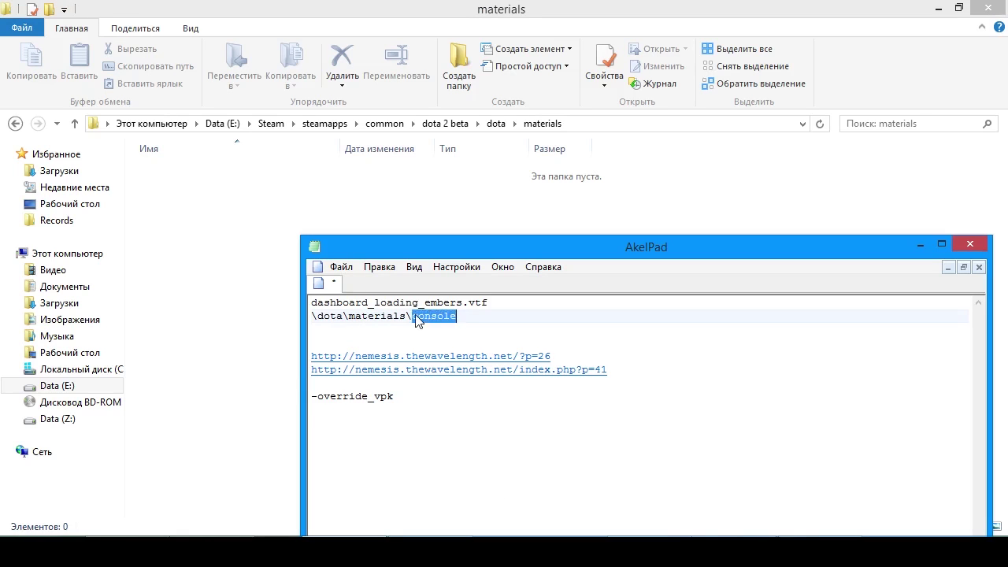
{"action": "right_click", "coordinate": [263, 206]}
{"action": "mouse_move", "coordinate": [309, 415]}
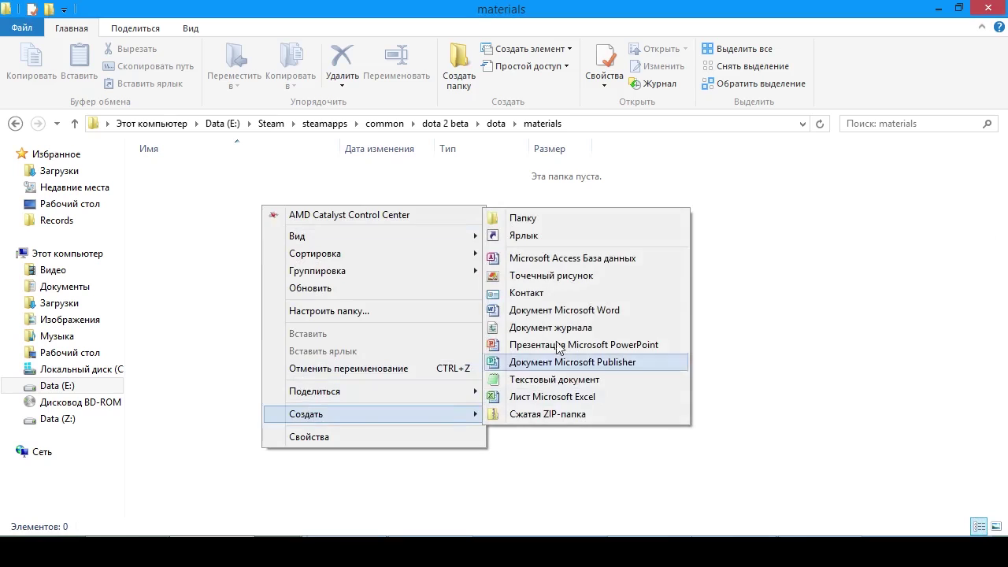
{"action": "left_click", "coordinate": [504, 217]}
{"action": "type", "text": "console"}
{"action": "key", "text": "Return"}
{"action": "key", "text": "Return"}
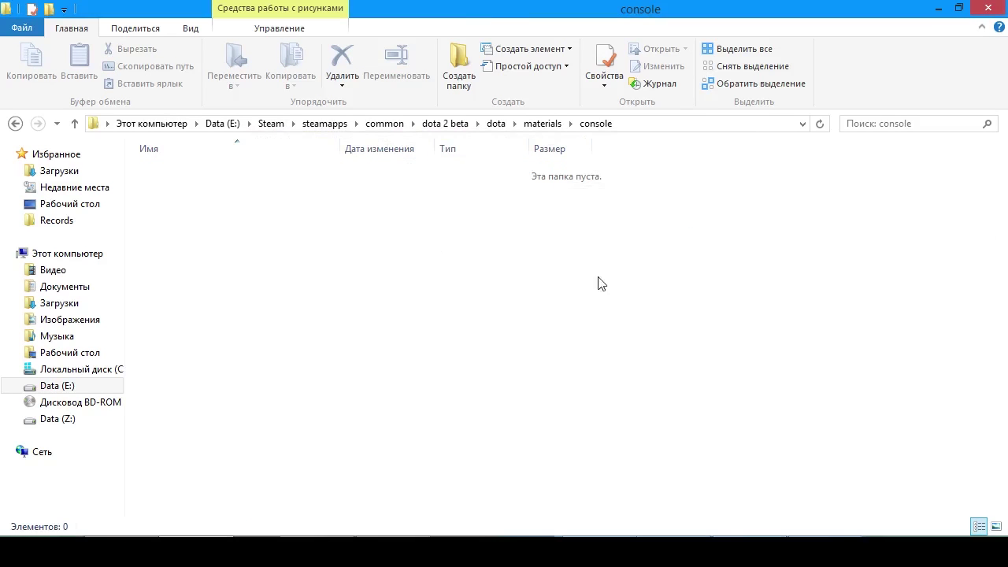
Step: Copy the full path of the new console folder
{"action": "left_click", "coordinate": [636, 124]}
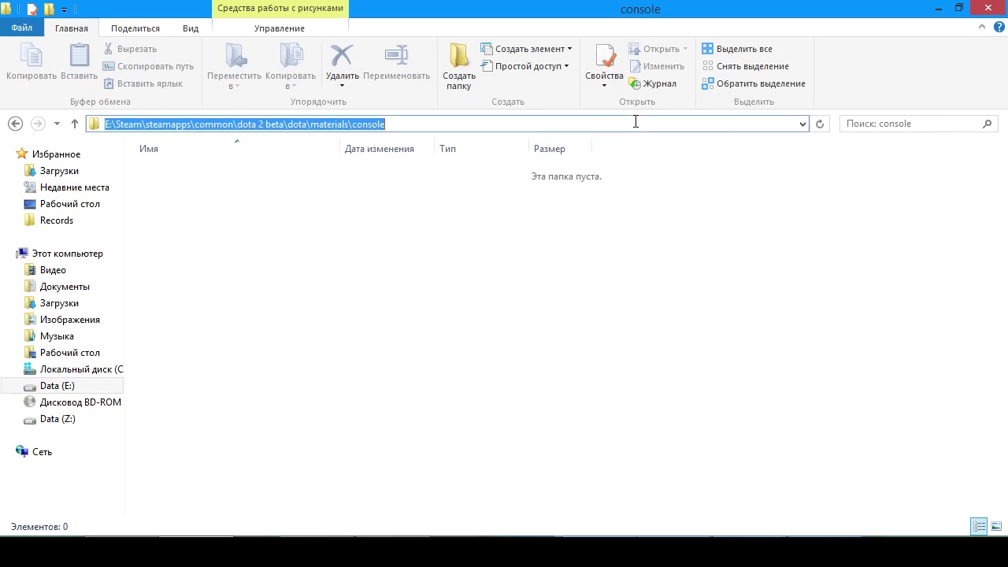
{"action": "right_click", "coordinate": [190, 122]}
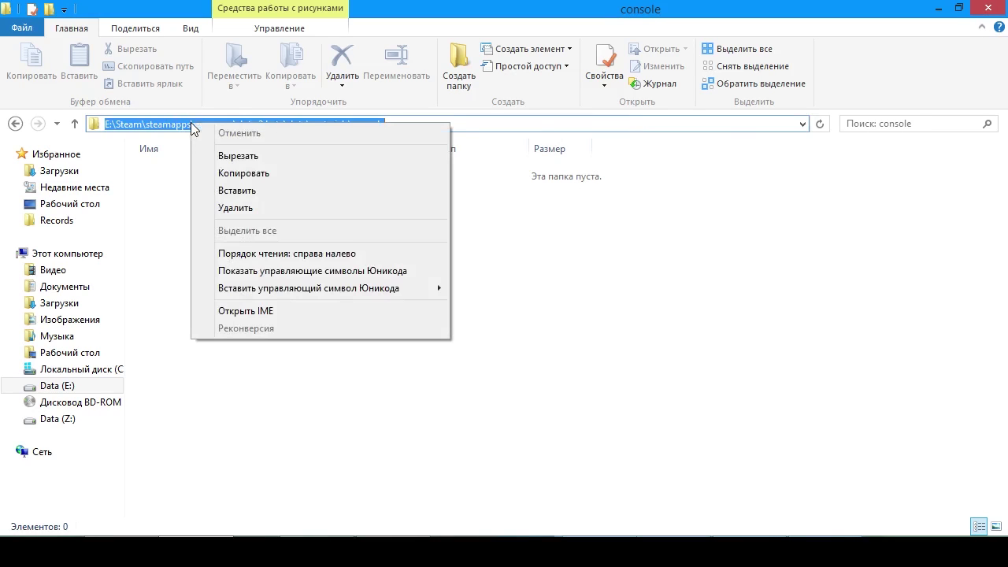
{"action": "left_click", "coordinate": [224, 172]}
{"action": "left_click", "coordinate": [290, 209]}
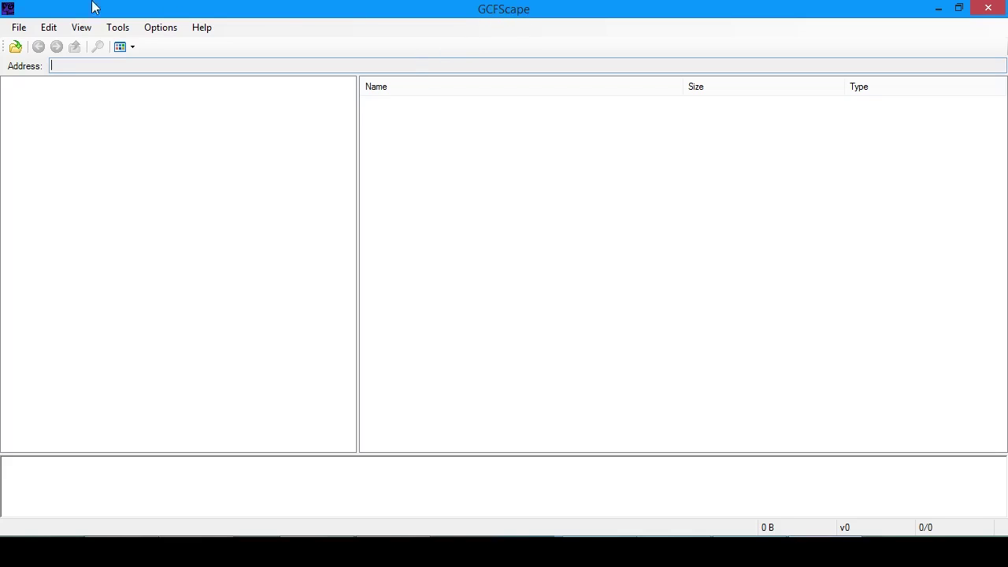
Step: Start opening a package in GCFScape and go to the copied dota\materials\console path
{"action": "left_click", "coordinate": [16, 49]}
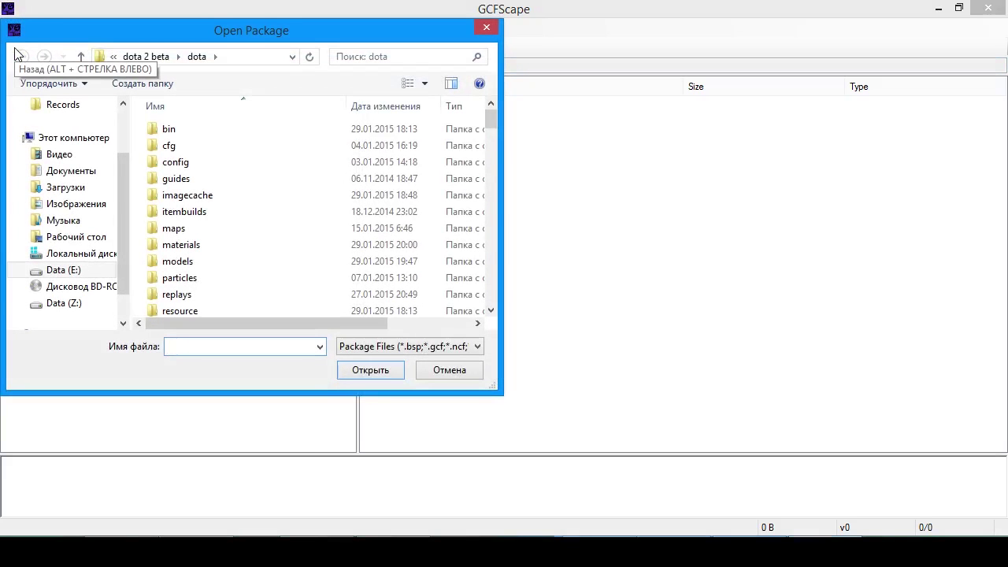
{"action": "right_click", "coordinate": [209, 344]}
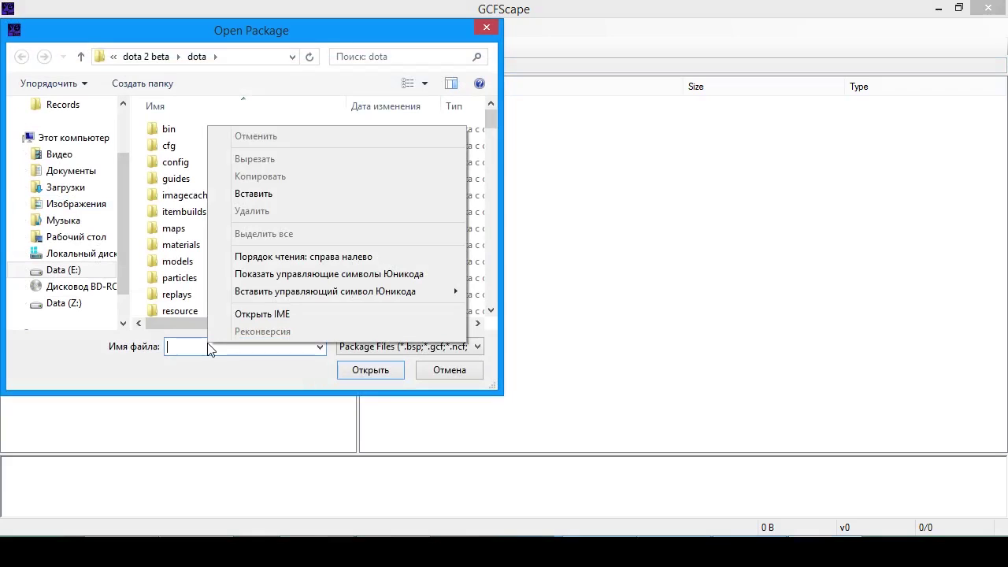
{"action": "left_click", "coordinate": [251, 196]}
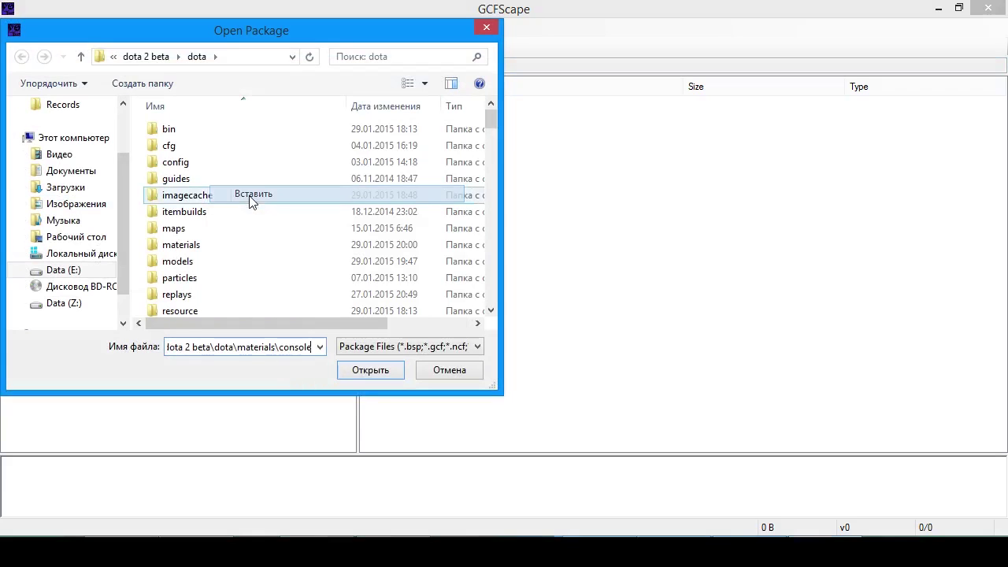
{"action": "left_click", "coordinate": [367, 376]}
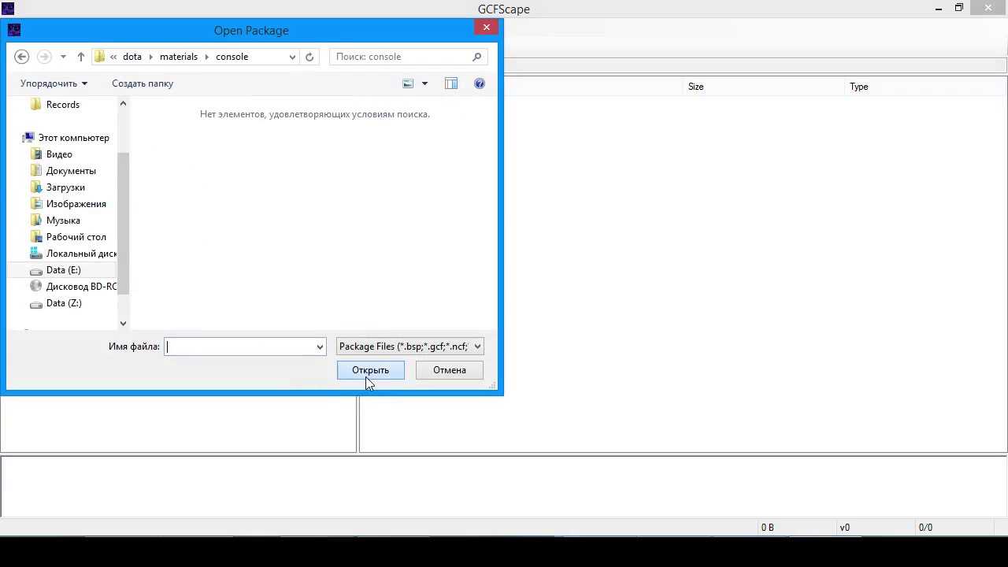
Step: Go up to the dota folder and open the package pak01_dir.vpk
{"action": "left_click", "coordinate": [82, 58]}
{"action": "left_click", "coordinate": [81, 58]}
{"action": "left_click_drag", "start_coordinate": [495, 129], "coordinate": [488, 265]}
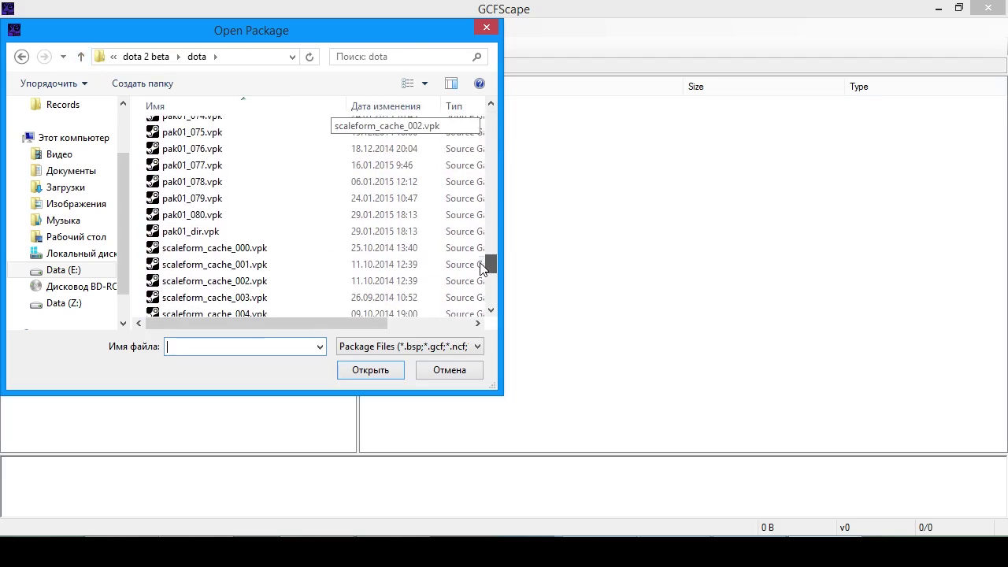
{"action": "left_click", "coordinate": [184, 233]}
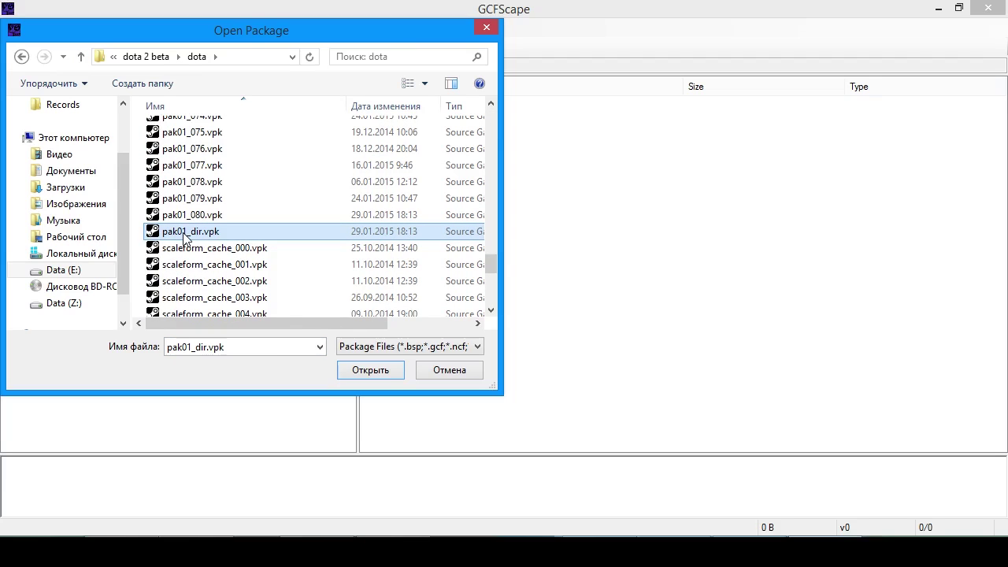
{"action": "scroll", "coordinate": [183, 233], "scroll_direction": "up", "scroll_amount": 7}
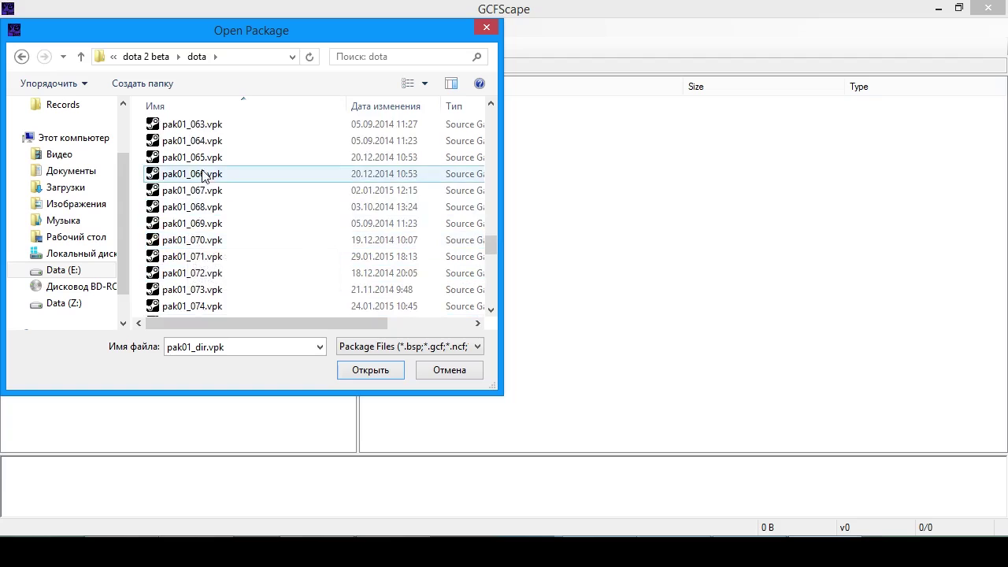
{"action": "scroll", "coordinate": [206, 207], "scroll_direction": "down", "scroll_amount": 6}
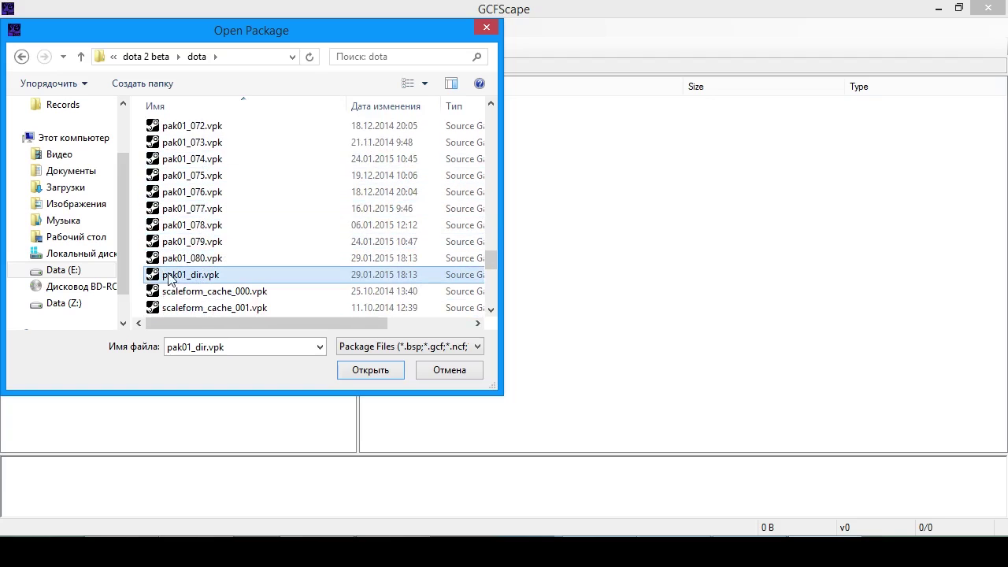
{"action": "scroll", "coordinate": [197, 268], "scroll_direction": "up", "scroll_amount": 5}
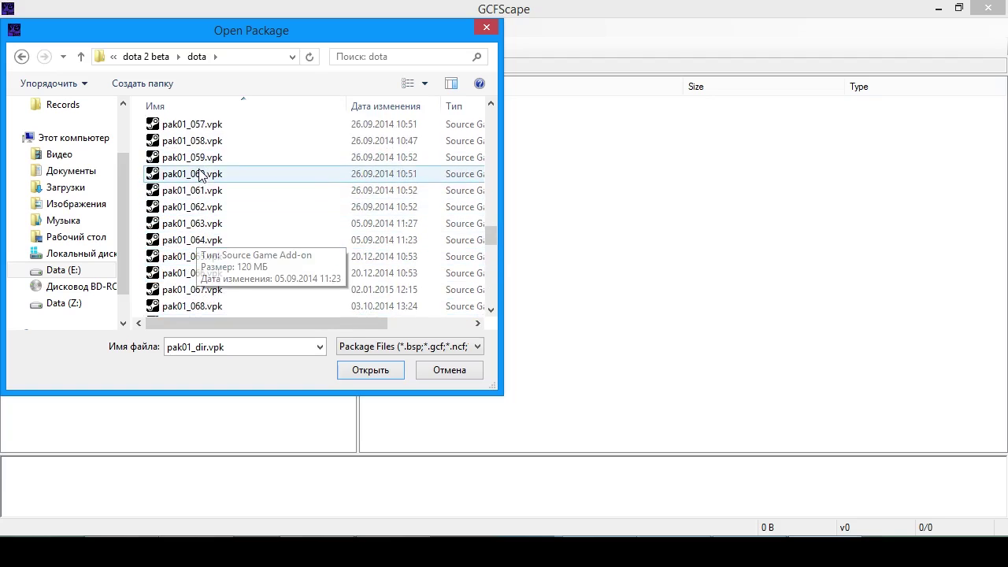
{"action": "scroll", "coordinate": [200, 205], "scroll_direction": "down", "scroll_amount": 5}
{"action": "double_click", "coordinate": [201, 274]}
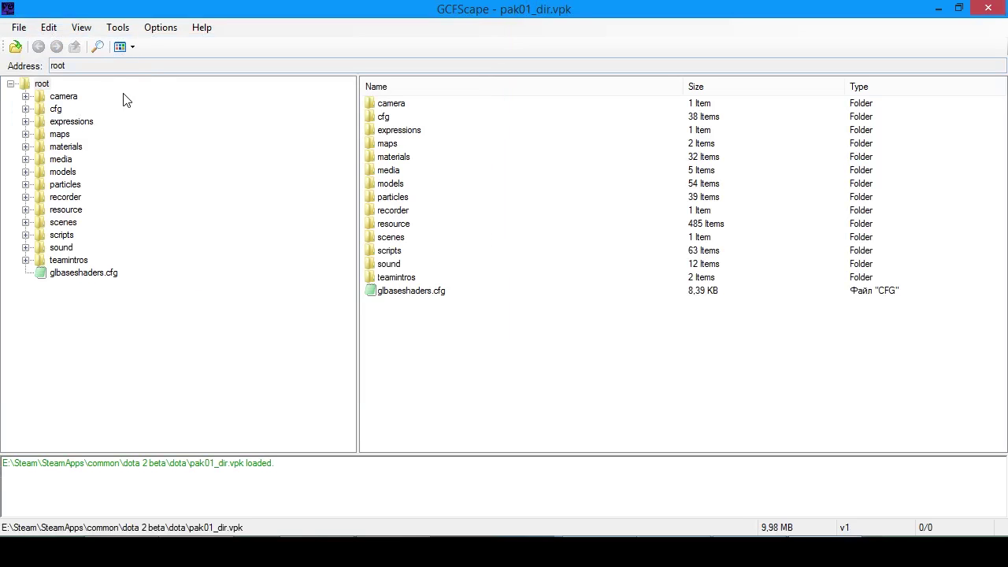
Step: Expand the materials folder in the package tree and open its console subfolder
{"action": "left_click", "coordinate": [63, 148]}
{"action": "left_click", "coordinate": [26, 148]}
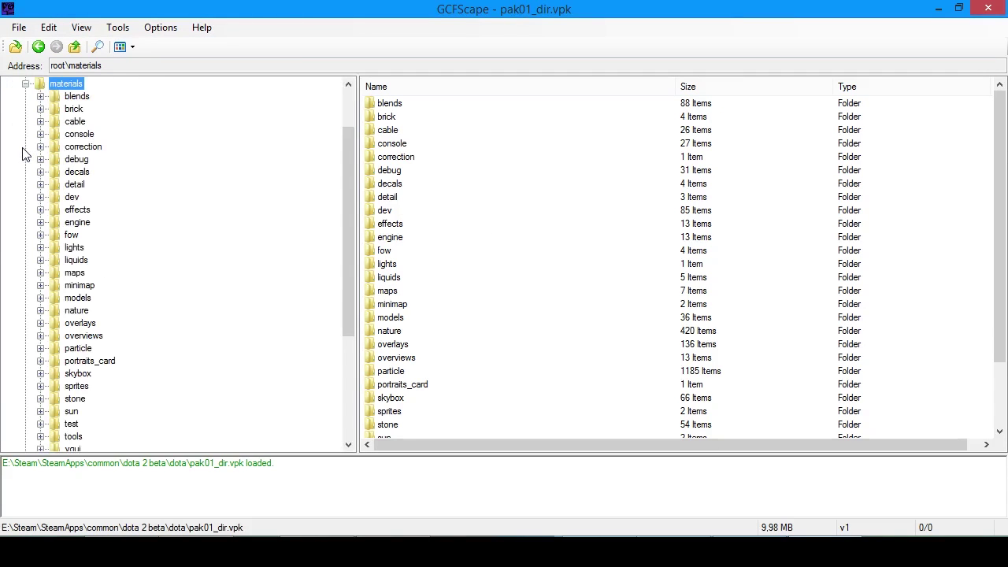
{"action": "left_click", "coordinate": [40, 134]}
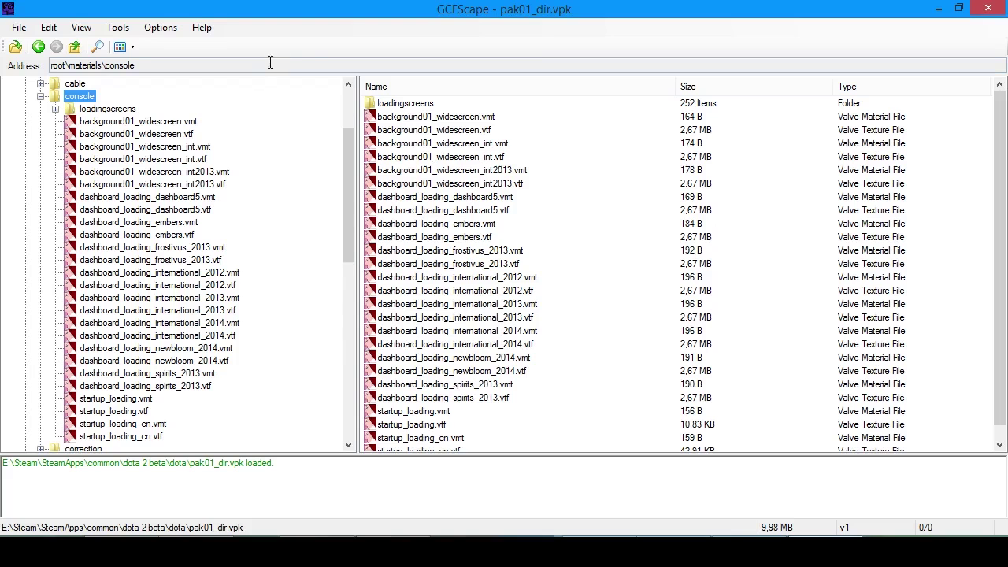
Step: Shrink GCFScape to a window over the file explorer and extract the loadingscreens folder into the empty console folder
{"action": "double_click", "coordinate": [266, 8]}
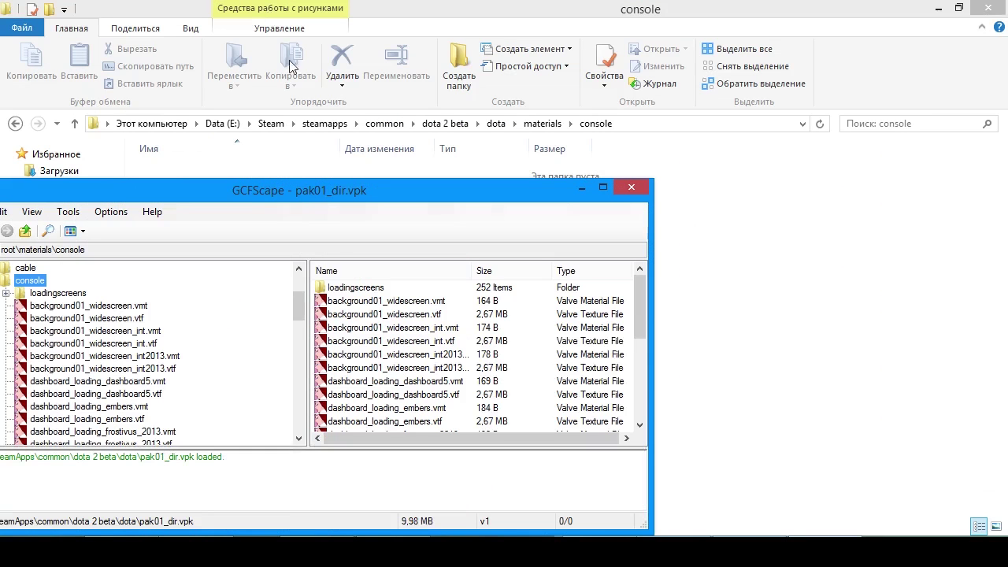
{"action": "left_click_drag", "start_coordinate": [187, 193], "coordinate": [326, 251]}
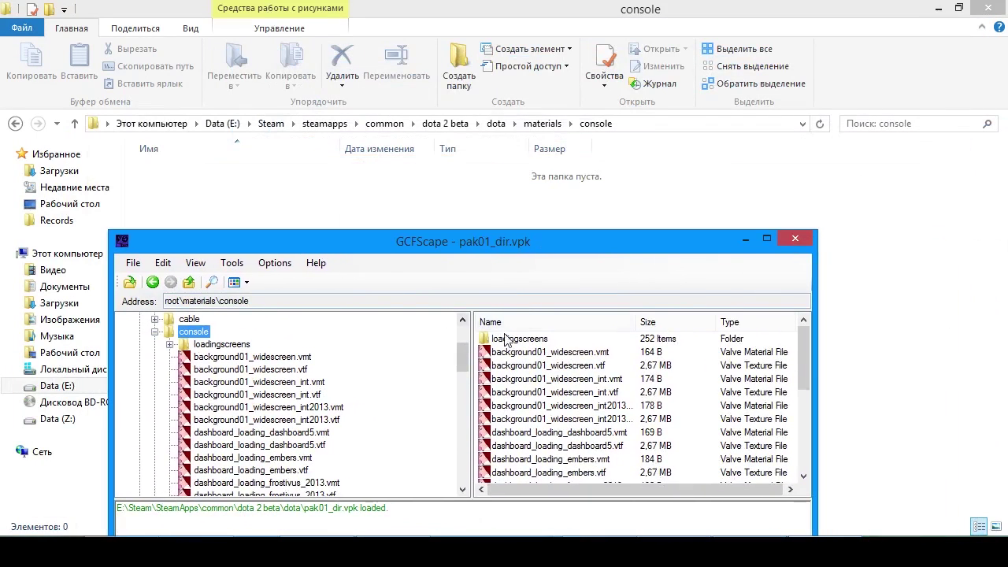
{"action": "left_click", "coordinate": [189, 319]}
{"action": "left_click", "coordinate": [193, 331]}
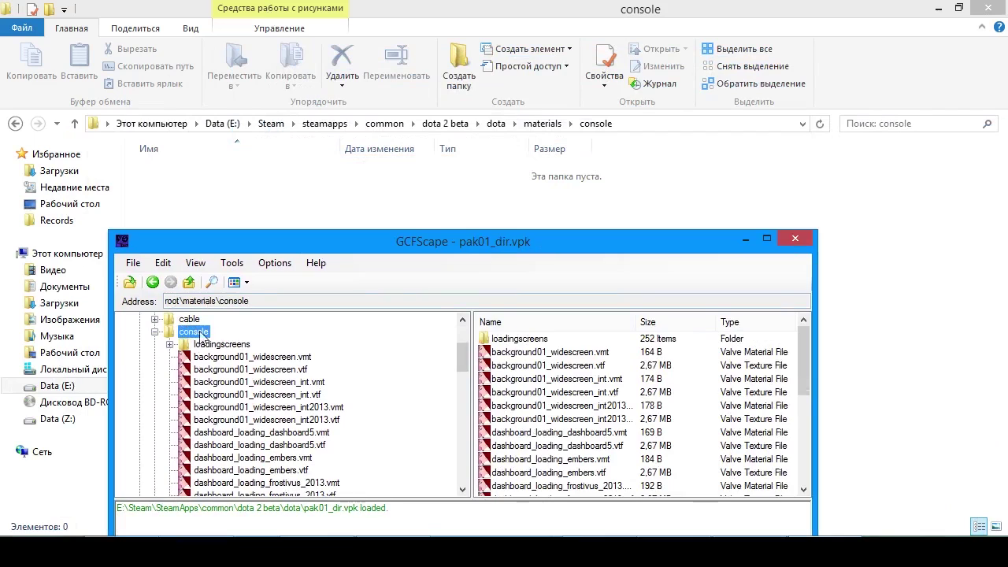
{"action": "left_click", "coordinate": [507, 341]}
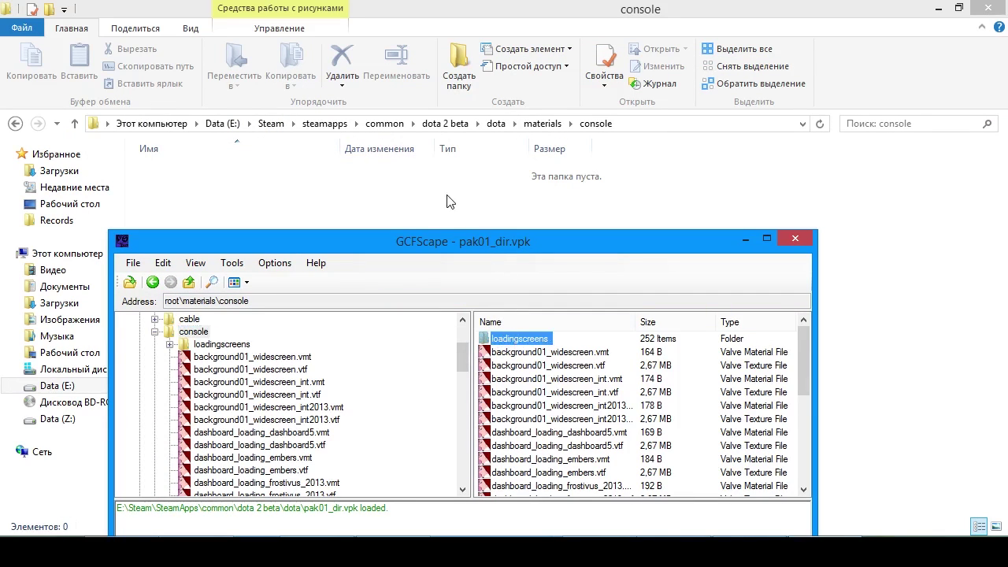
{"action": "left_click", "coordinate": [523, 217]}
{"action": "left_click", "coordinate": [784, 541]}
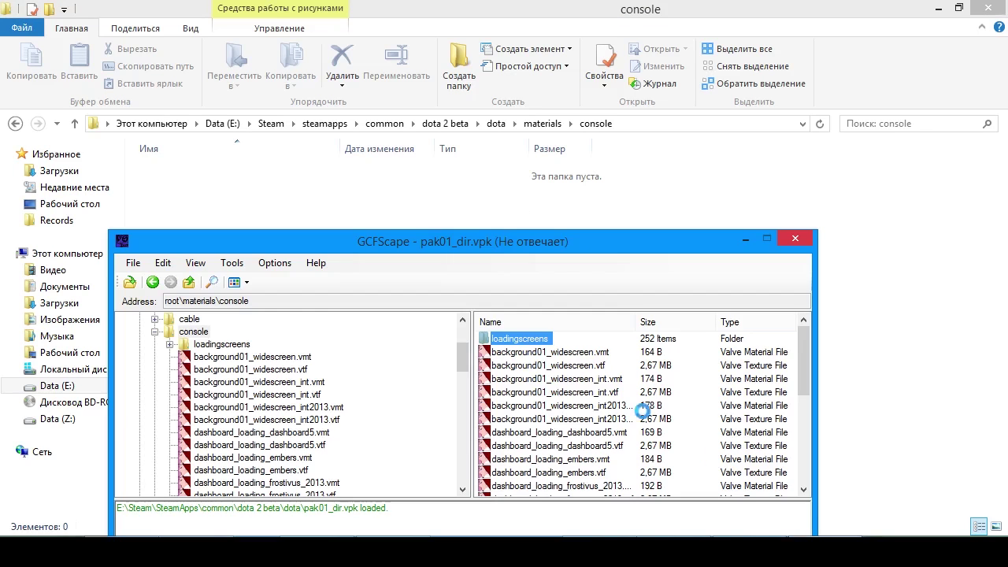
{"action": "left_click_drag", "start_coordinate": [529, 367], "coordinate": [527, 364]}
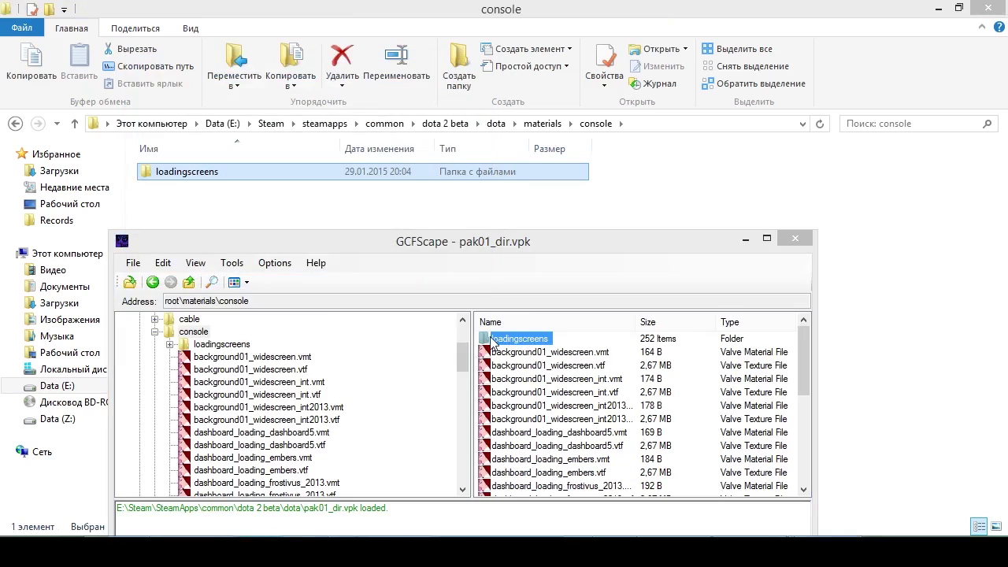
Step: Open the extracted loadingscreens folder and look through its loading-screen subfolders
{"action": "left_click", "coordinate": [185, 209]}
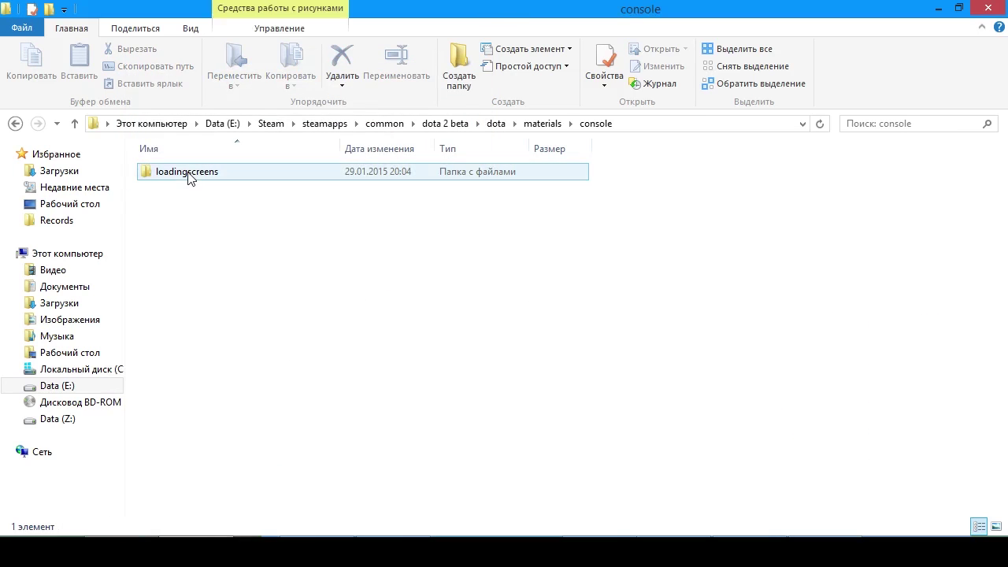
{"action": "double_click", "coordinate": [189, 178]}
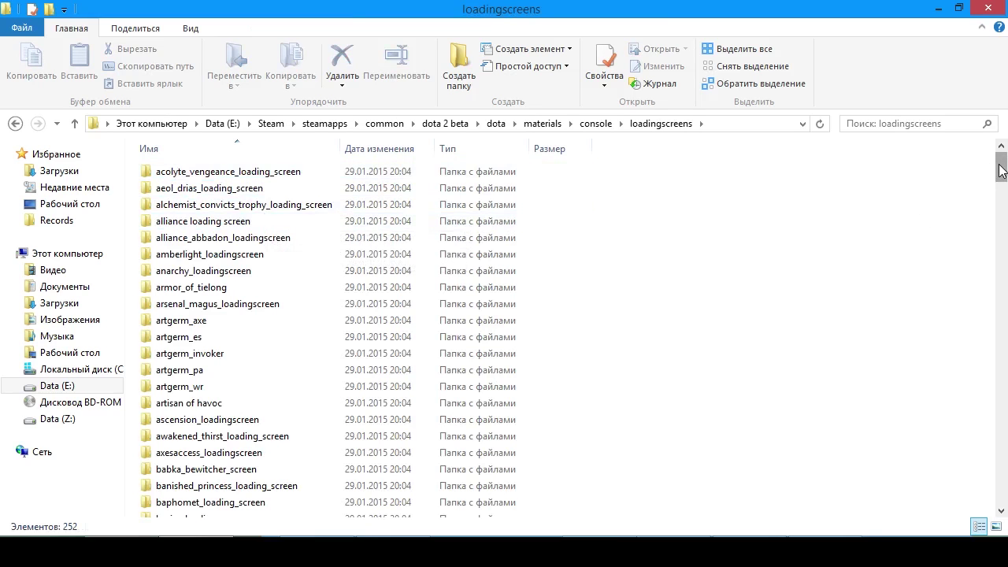
{"action": "left_click_drag", "start_coordinate": [1001, 171], "coordinate": [791, 430]}
{"action": "key", "text": "BackSpace"}
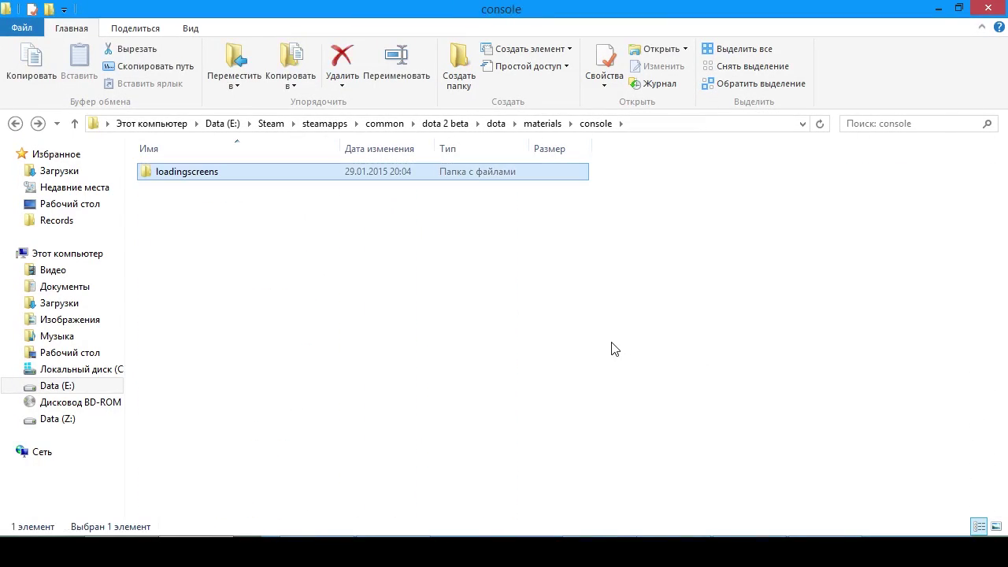
{"action": "key", "text": "Return"}
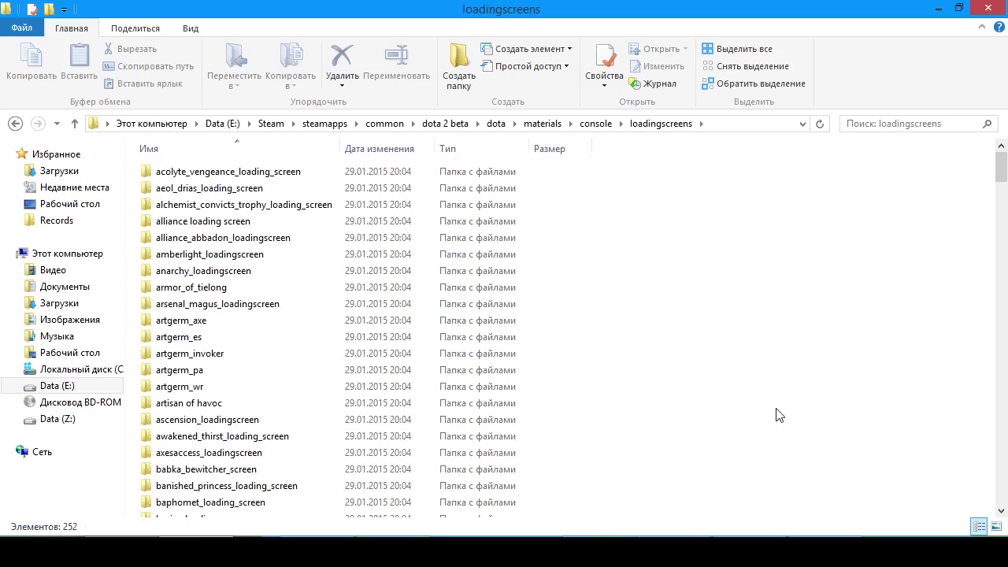
Step: Examine the files in acolyte_vengeance_loading_screen, including loadingscreen.vtf, and return to the loadingscreens folder
{"action": "double_click", "coordinate": [227, 176]}
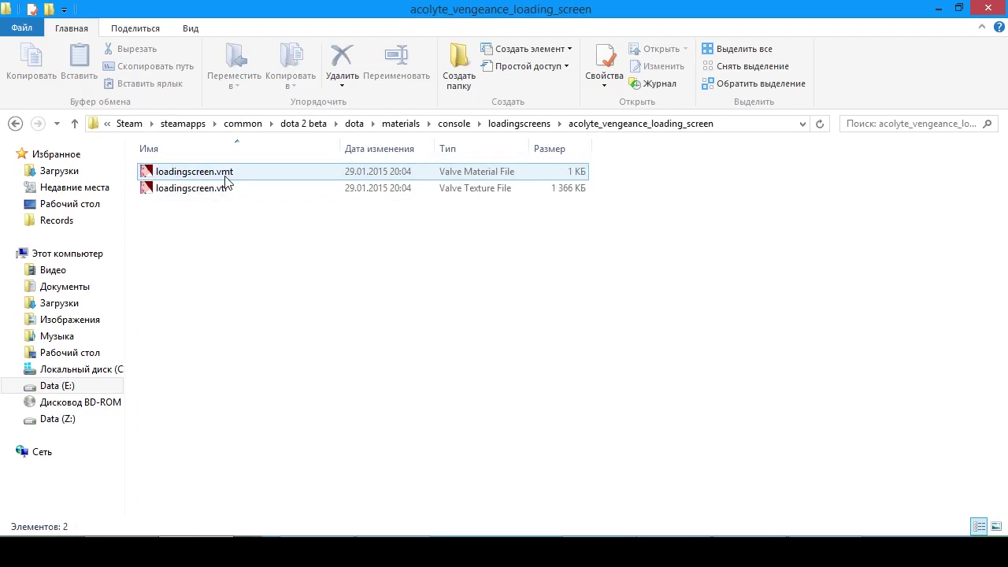
{"action": "left_click", "coordinate": [221, 190]}
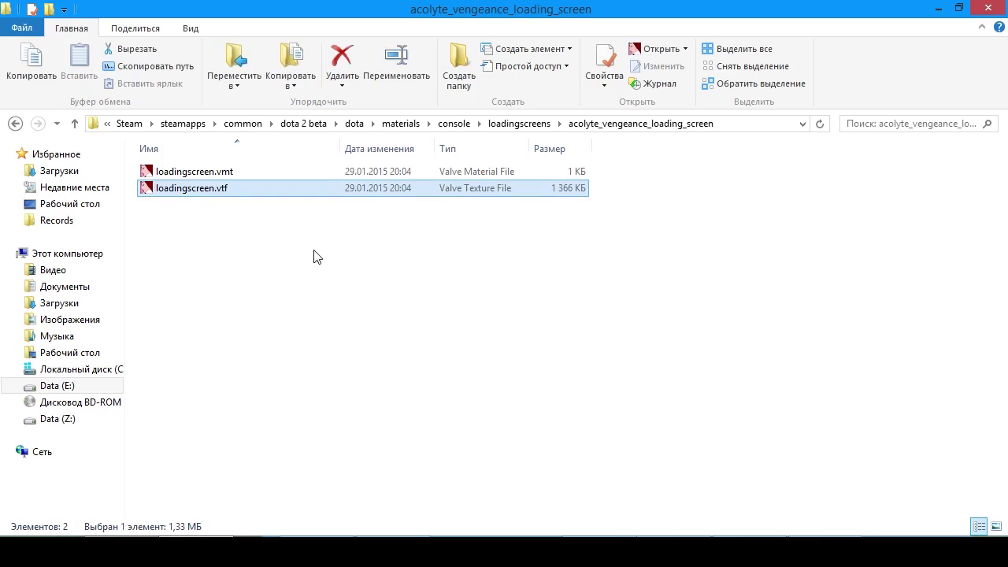
{"action": "key", "text": "BackSpace"}
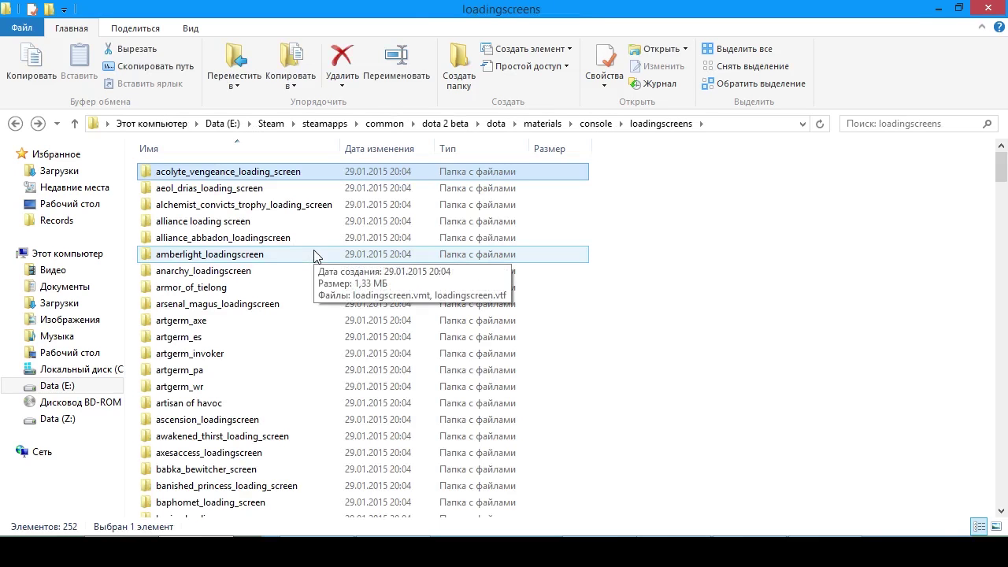
{"action": "key", "text": "BackSpace"}
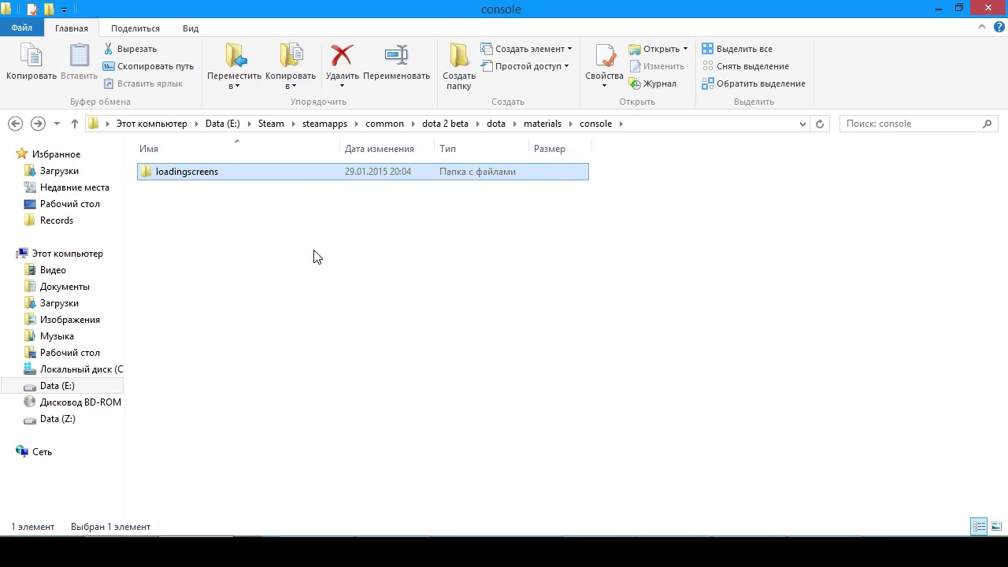
{"action": "double_click", "coordinate": [210, 171]}
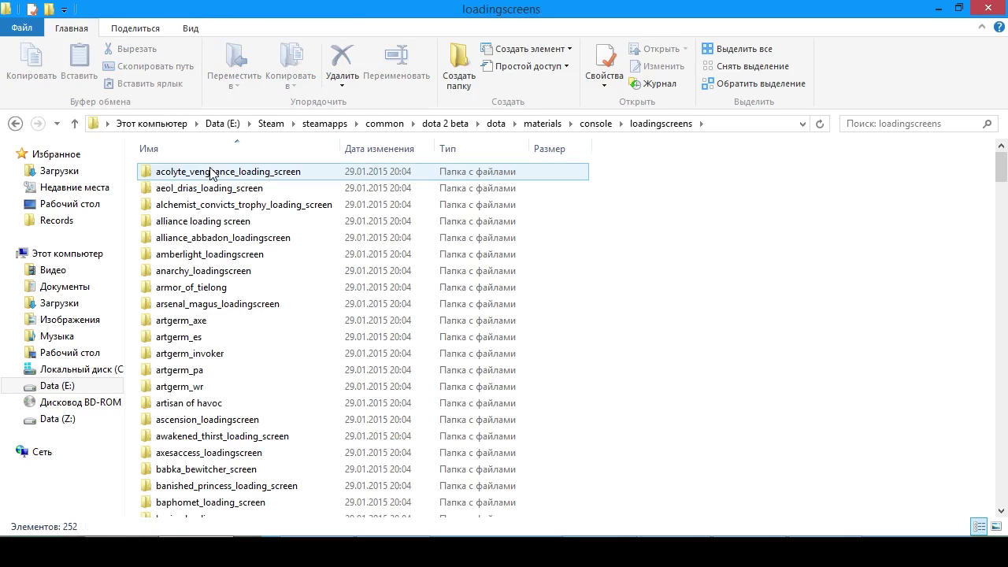
{"action": "mouse_move", "coordinate": [1002, 175]}
{"action": "left_mouse_down"}
{"action": "mouse_move", "coordinate": [999, 485]}
{"action": "mouse_move", "coordinate": [1000, 178]}
{"action": "left_mouse_up"}
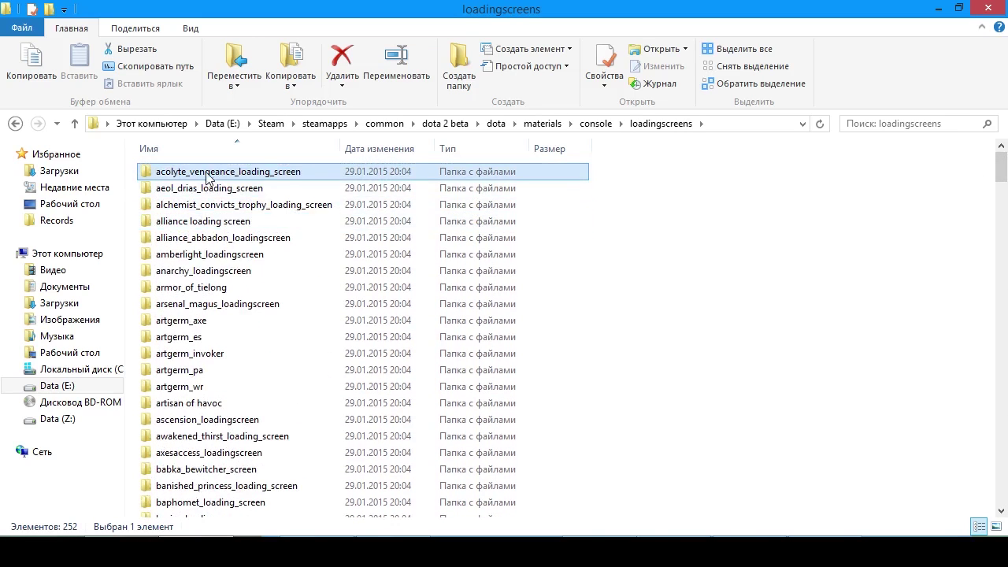
Step: Preview loadingscreen.vtf from the alliance loading screen folder in VTFEdit at 50% zoom, and return to the loadingscreens folder
{"action": "key", "text": "Down"}
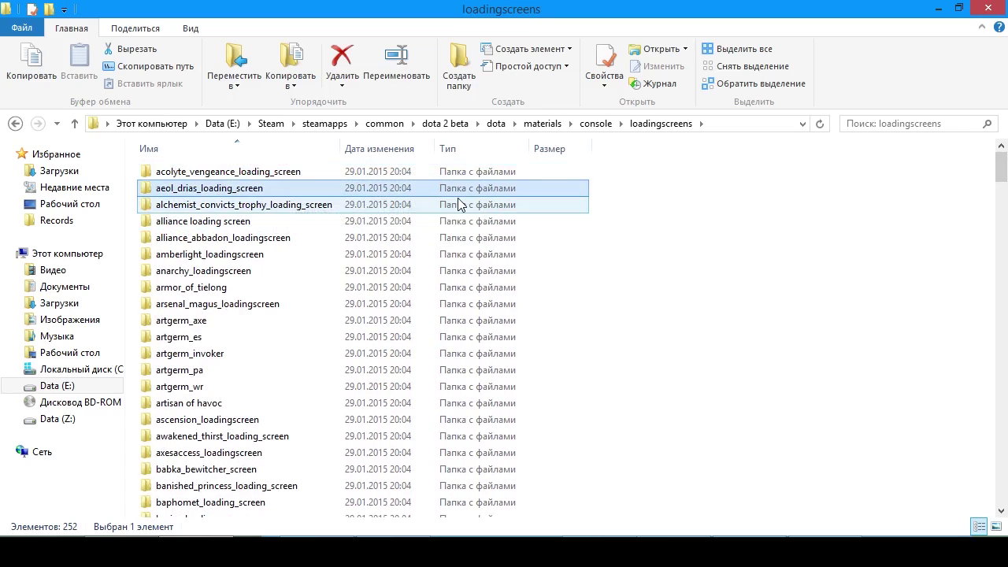
{"action": "mouse_move", "coordinate": [230, 227]}
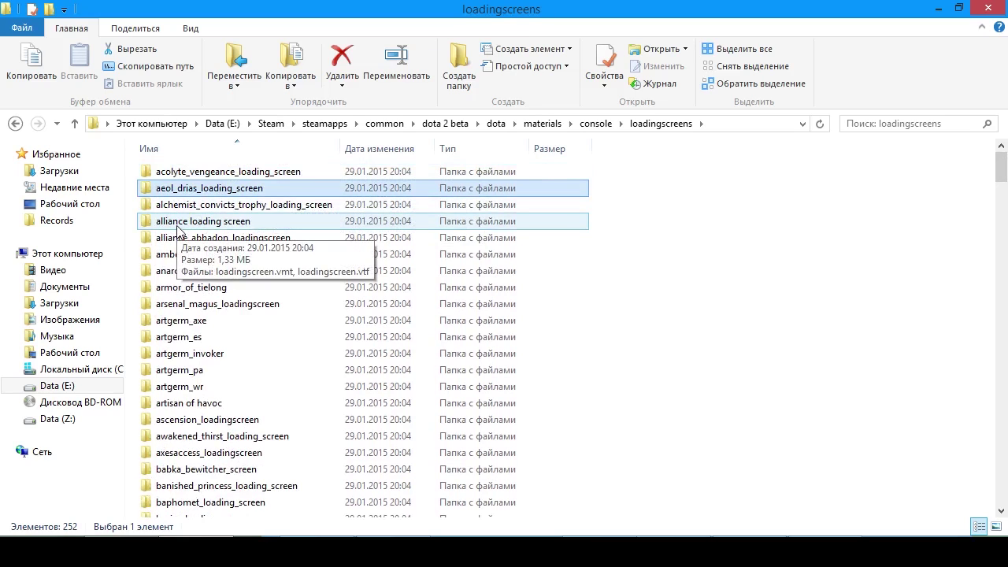
{"action": "double_click", "coordinate": [264, 224]}
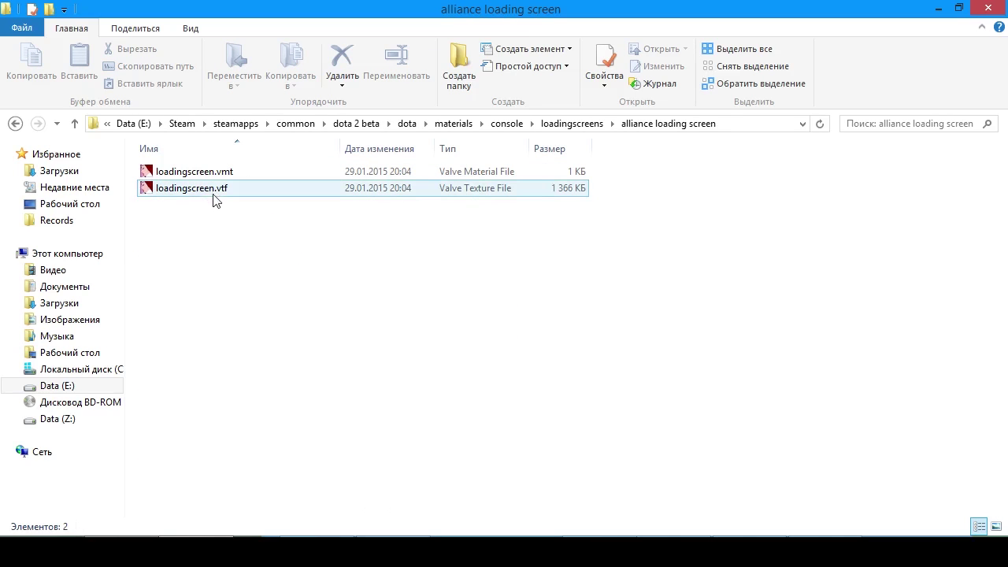
{"action": "mouse_move", "coordinate": [210, 194]}
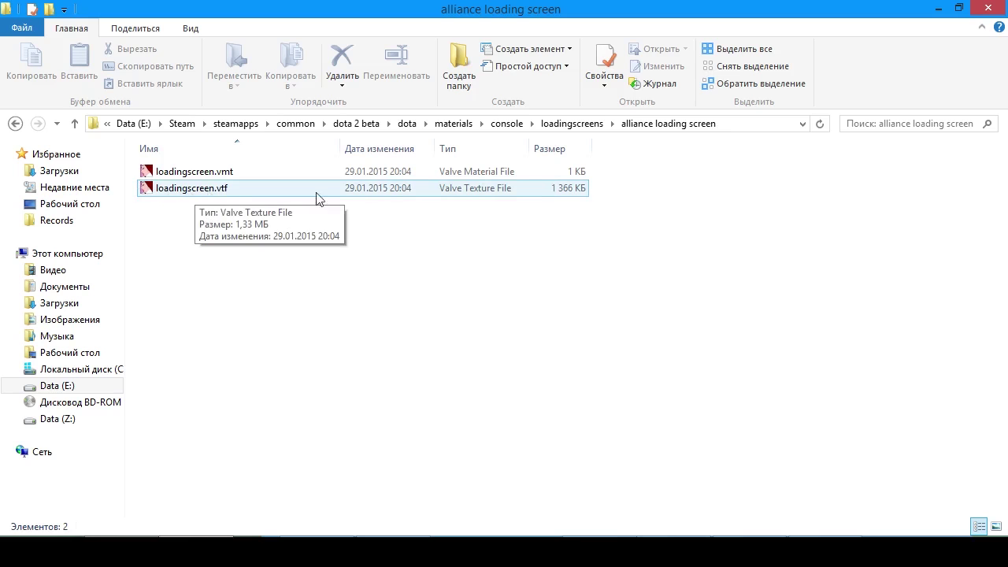
{"action": "left_click", "coordinate": [243, 192]}
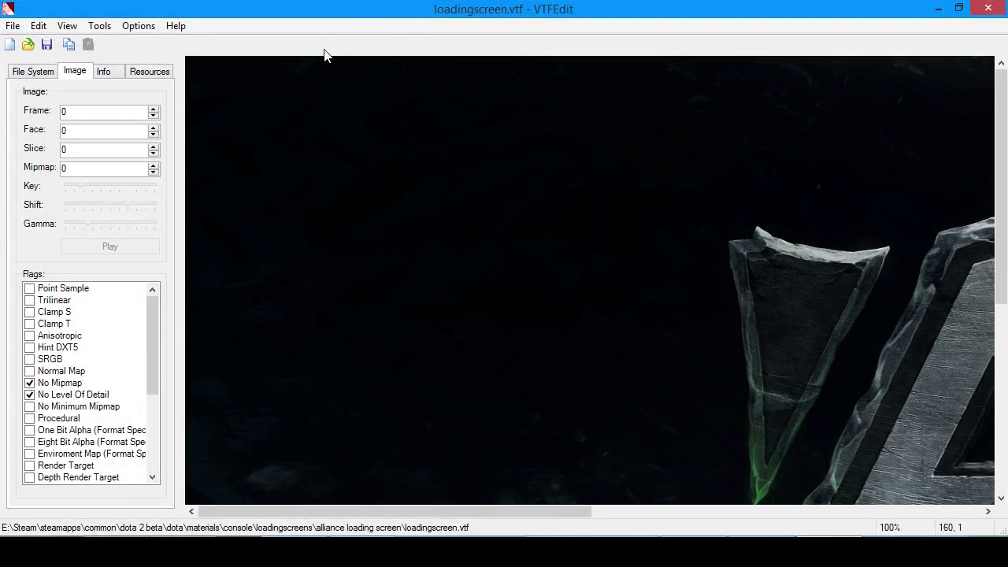
{"action": "right_click", "coordinate": [450, 181]}
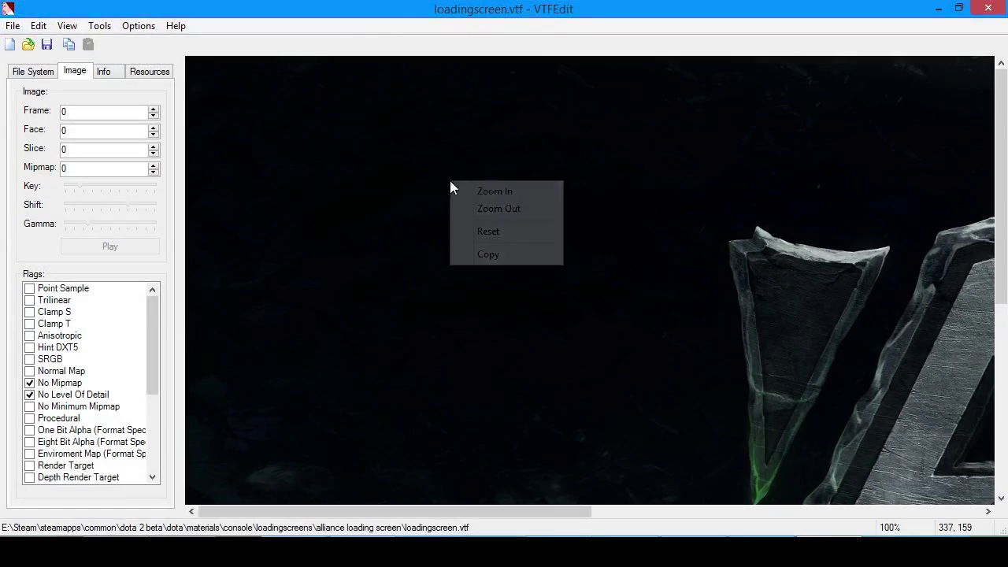
{"action": "left_click", "coordinate": [481, 205]}
{"action": "right_click", "coordinate": [429, 179]}
{"action": "left_click", "coordinate": [651, 220]}
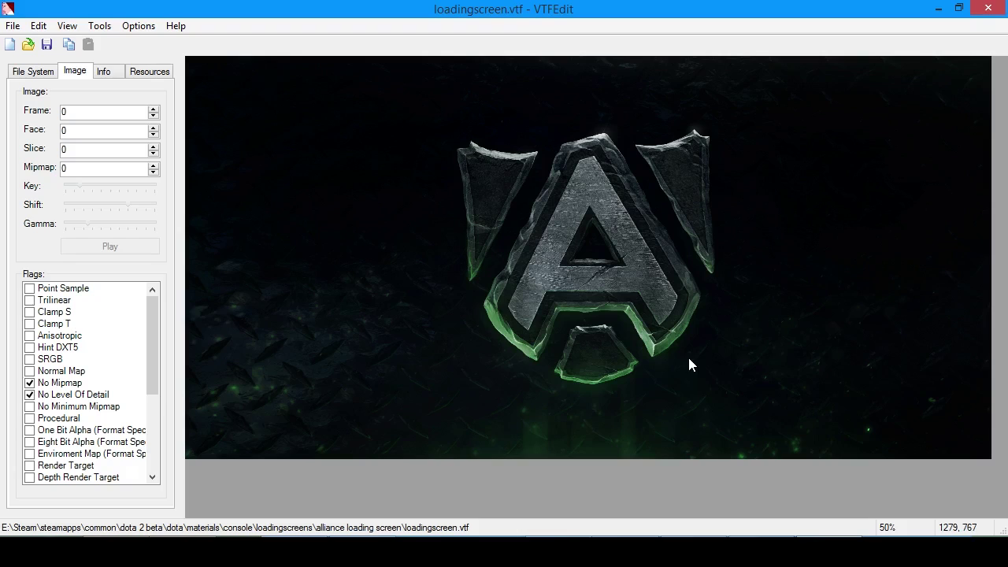
{"action": "left_click", "coordinate": [989, 8]}
{"action": "key", "text": "BackSpace"}
Step: Find the dragonfire2_loading folder, view its loadingscreen.vtf at 50% zoom in VTFEdit, and go back to the loadingscreens folder
{"action": "scroll", "coordinate": [393, 295], "scroll_direction": "down", "scroll_amount": 5}
{"action": "scroll", "coordinate": [397, 293], "scroll_direction": "up", "scroll_amount": 4}
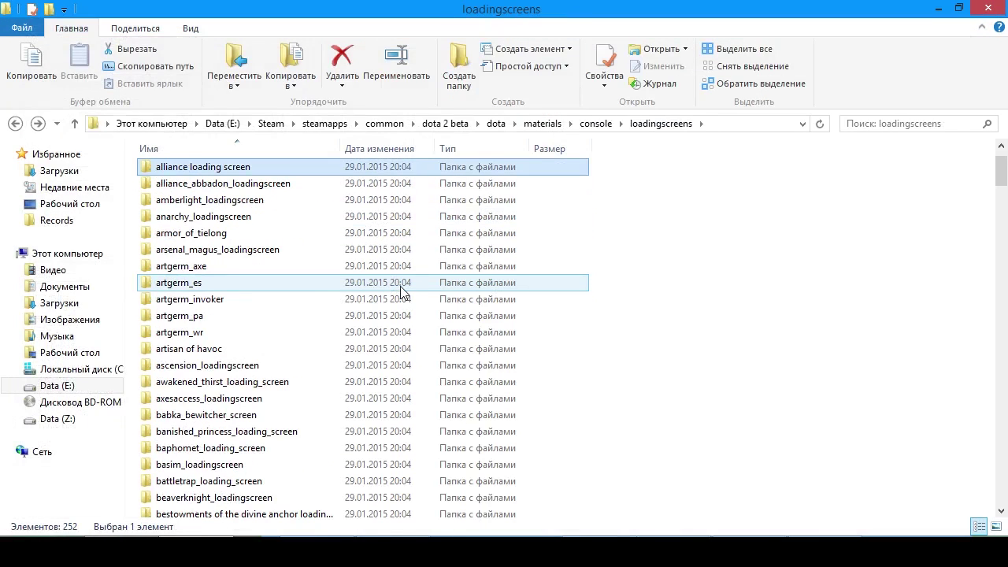
{"action": "scroll", "coordinate": [400, 291], "scroll_direction": "down", "scroll_amount": 5}
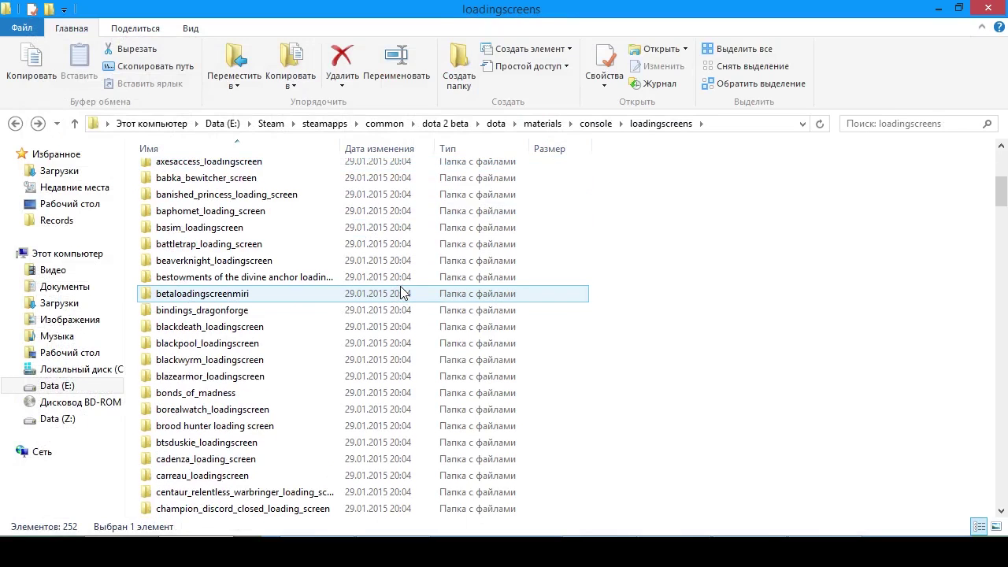
{"action": "scroll", "coordinate": [402, 293], "scroll_direction": "down", "scroll_amount": 9}
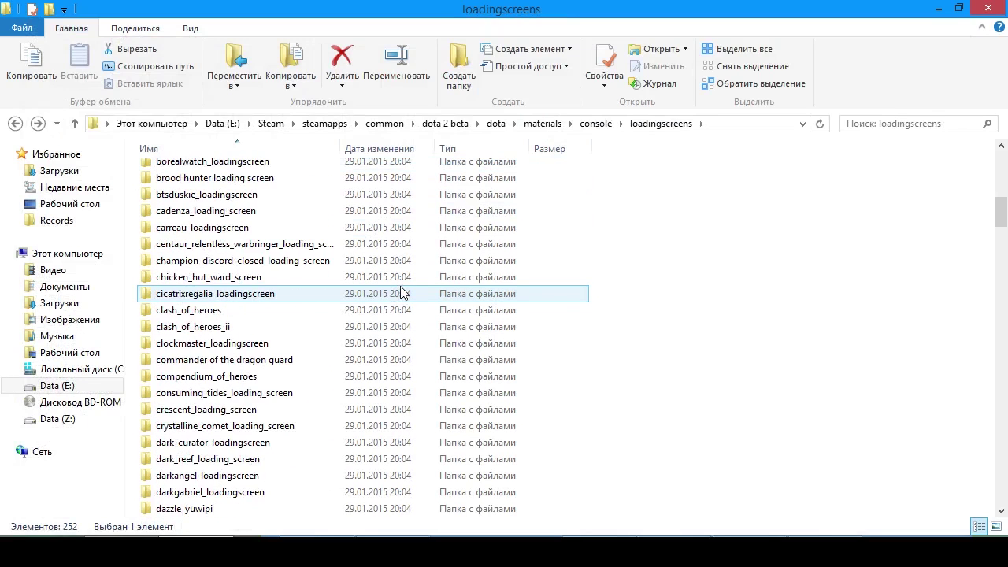
{"action": "scroll", "coordinate": [401, 293], "scroll_direction": "down", "scroll_amount": 1}
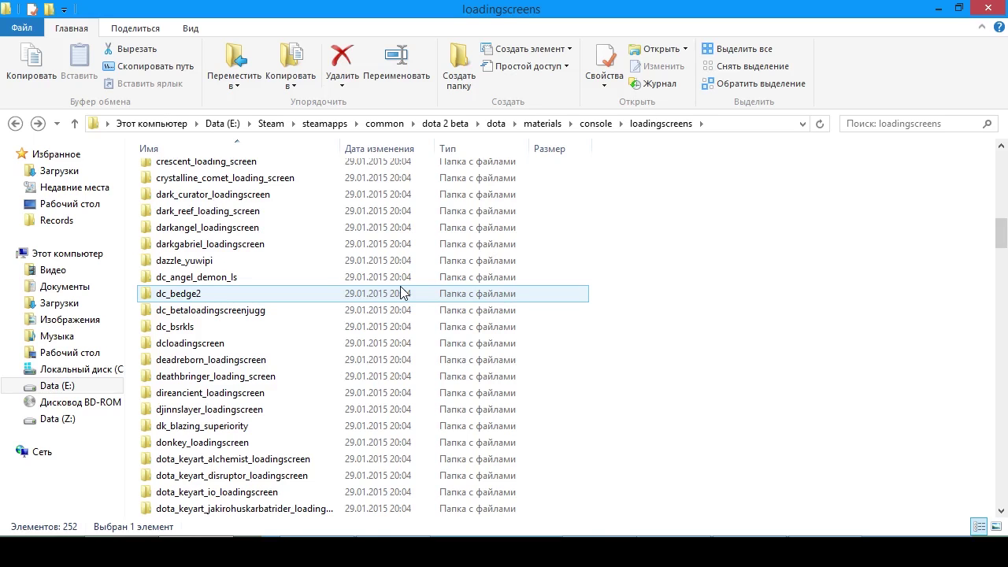
{"action": "scroll", "coordinate": [401, 293], "scroll_direction": "down", "scroll_amount": 9}
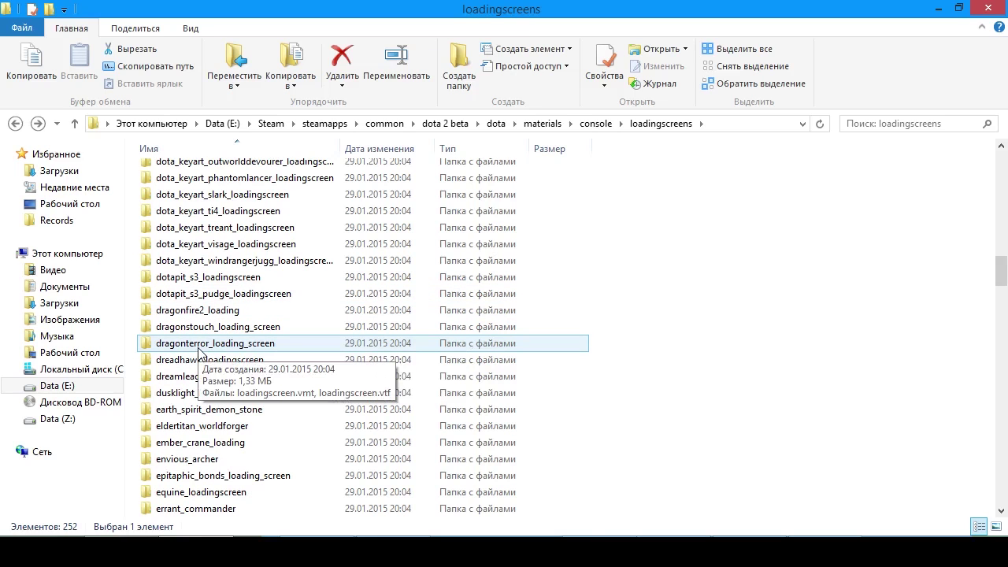
{"action": "double_click", "coordinate": [211, 312]}
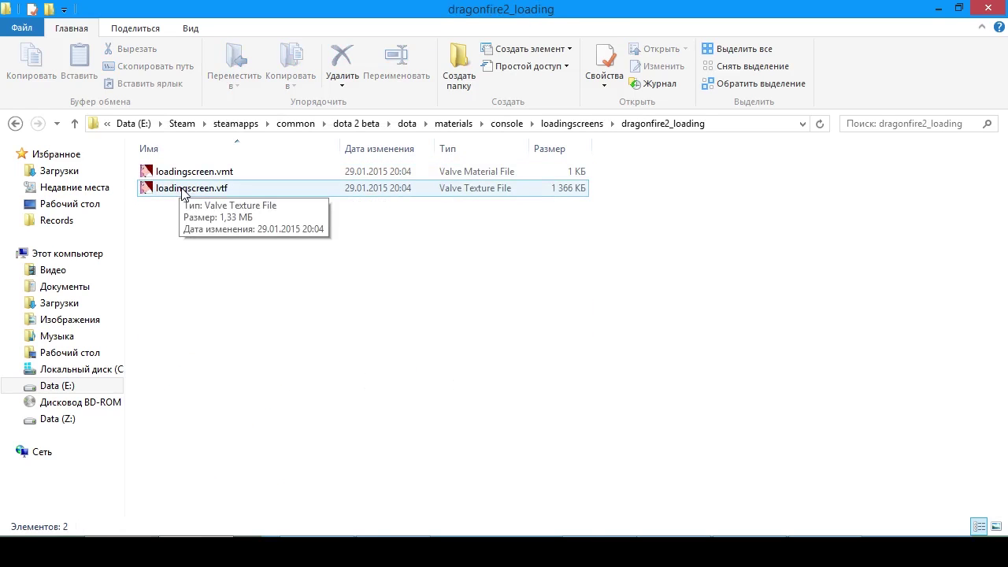
{"action": "double_click", "coordinate": [183, 189]}
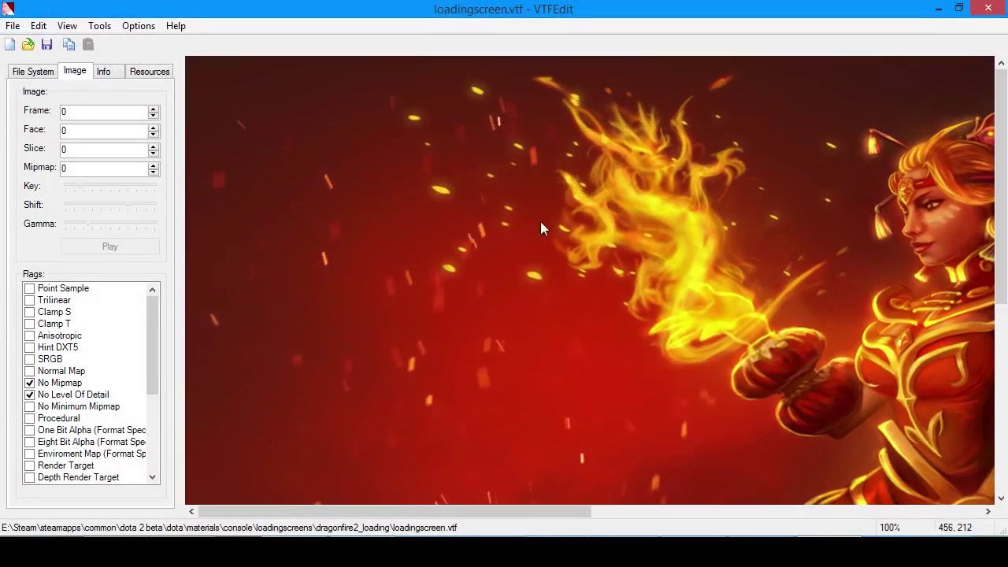
{"action": "right_click", "coordinate": [513, 213]}
{"action": "left_click", "coordinate": [540, 237]}
{"action": "right_click", "coordinate": [523, 208]}
{"action": "left_click", "coordinate": [455, 266]}
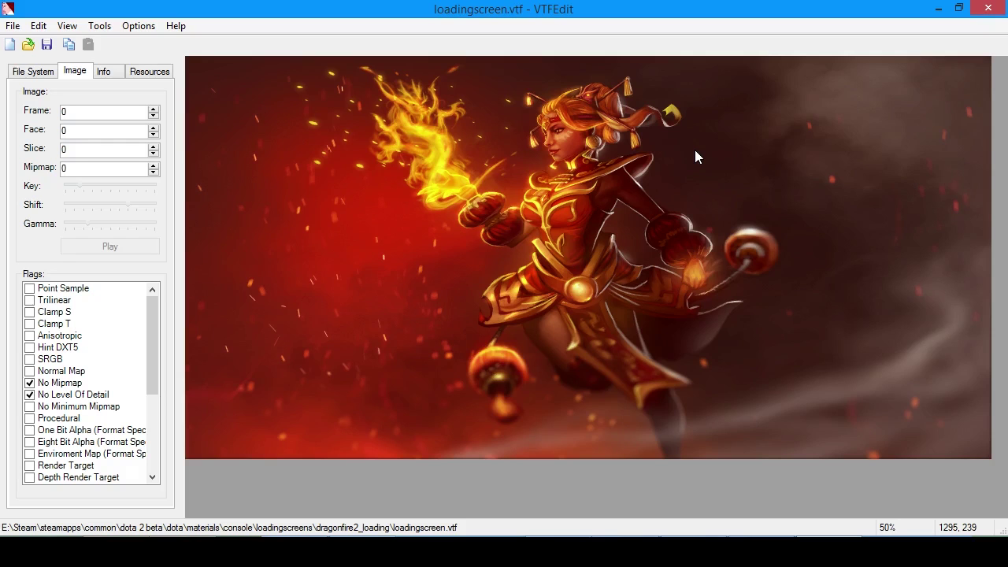
{"action": "left_click", "coordinate": [988, 7]}
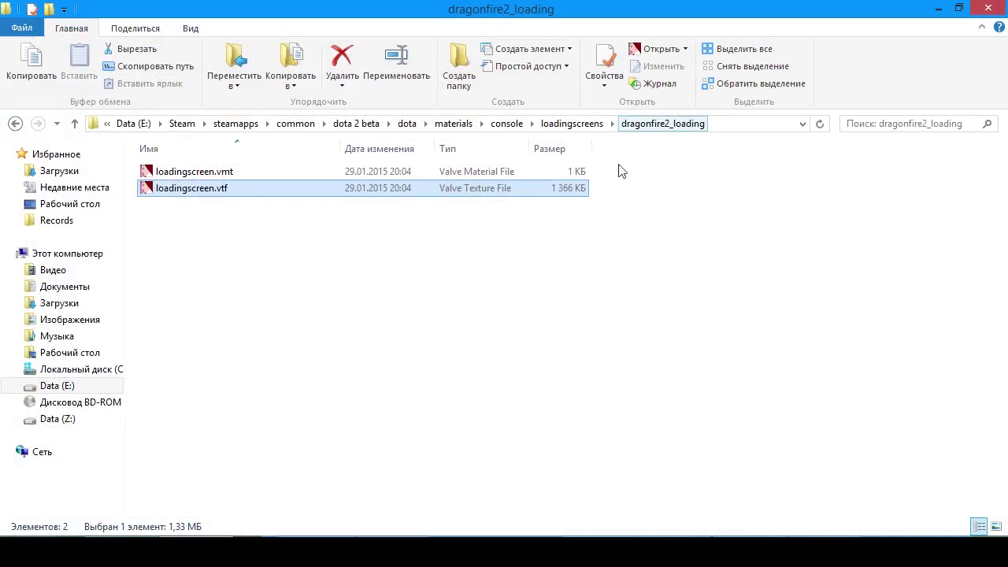
{"action": "key", "text": "BackSpace"}
Step: View the loadingscreen.vtf texture of dragonstouch_loading_screen at 50% zoom in VTFEdit and return to the folder list
{"action": "scroll", "coordinate": [456, 289], "scroll_direction": "down", "scroll_amount": 3}
{"action": "key", "text": "Down"}
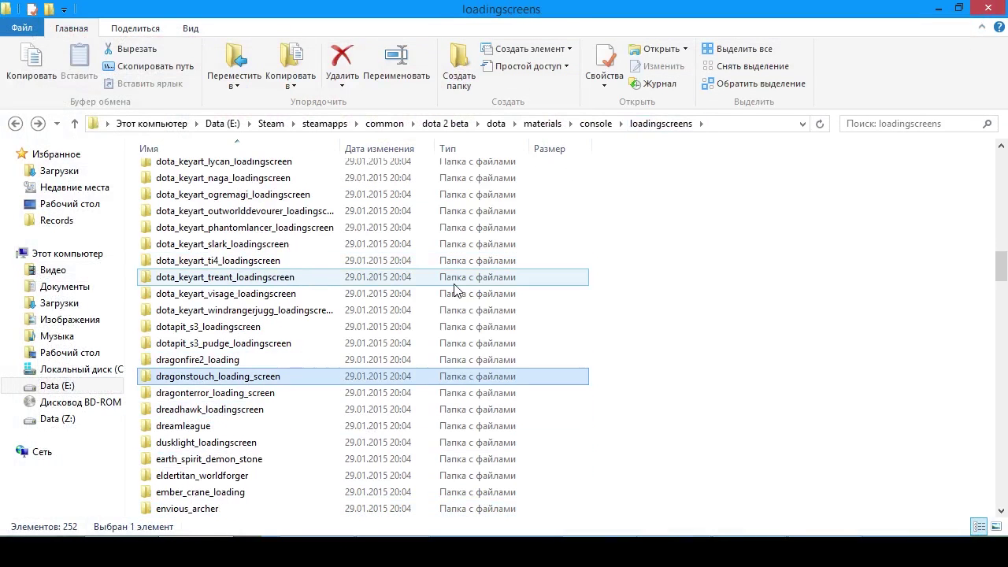
{"action": "key", "text": "Return"}
{"action": "double_click", "coordinate": [200, 189]}
{"action": "right_click", "coordinate": [512, 218]}
{"action": "left_click", "coordinate": [554, 248]}
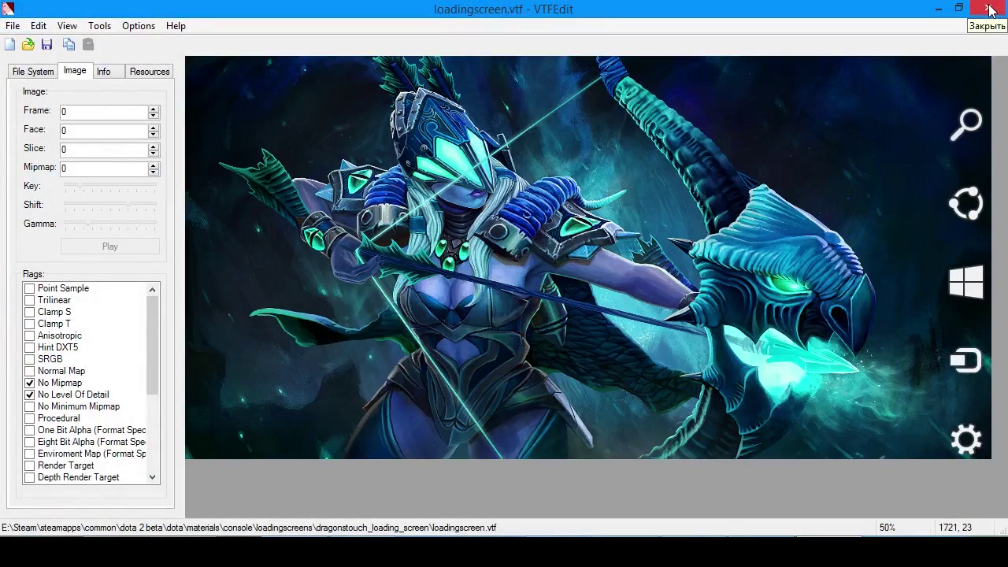
{"action": "left_click", "coordinate": [990, 10]}
{"action": "key", "text": "BackSpace"}
Step: Examine loadingscreen.vtf in dragonterror_loading_screen at 50% zoom in VTFEdit, and go back to the loadingscreens folder
{"action": "key", "text": "Down"}
{"action": "key", "text": "Return"}
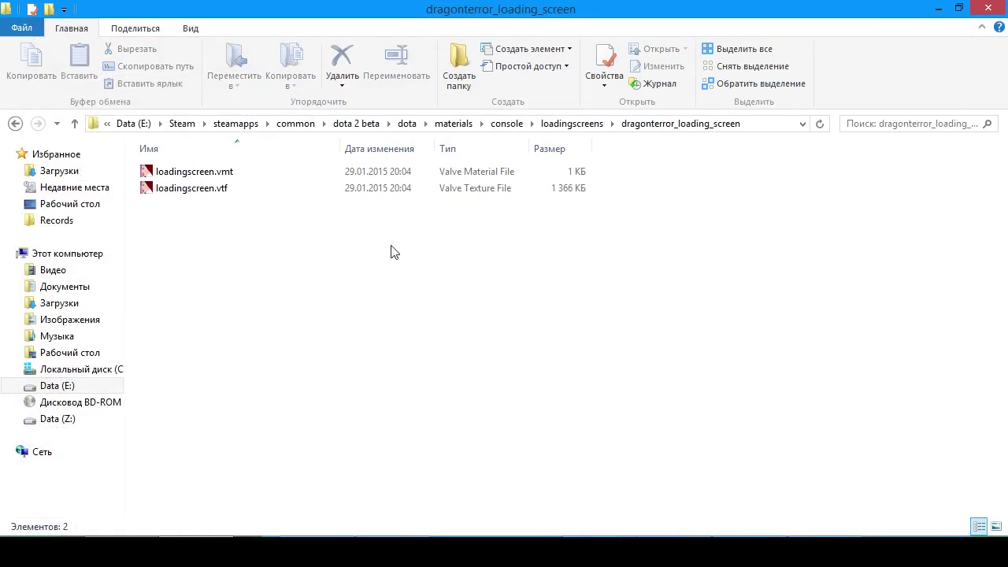
{"action": "double_click", "coordinate": [196, 190]}
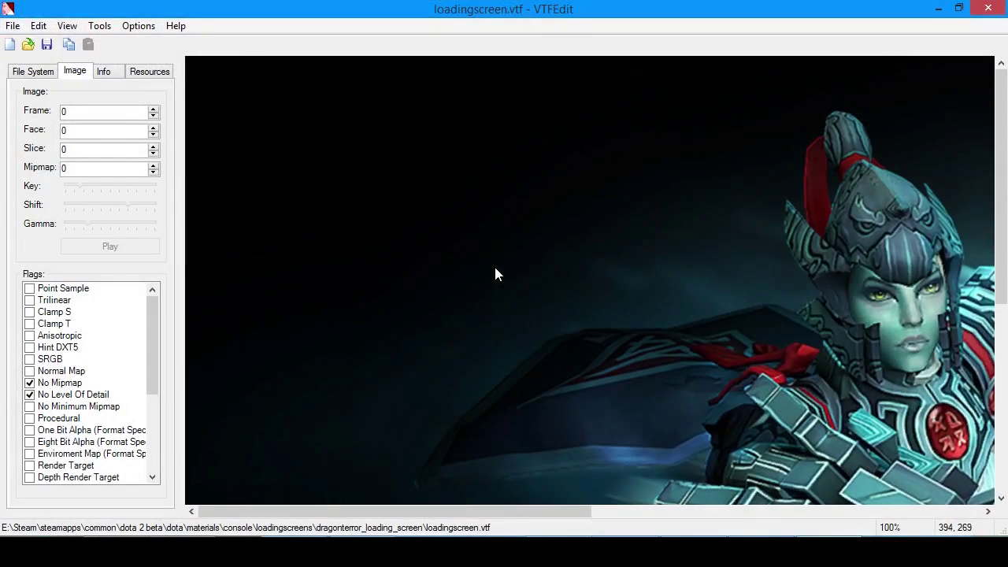
{"action": "right_click", "coordinate": [606, 190]}
{"action": "left_click", "coordinate": [649, 221]}
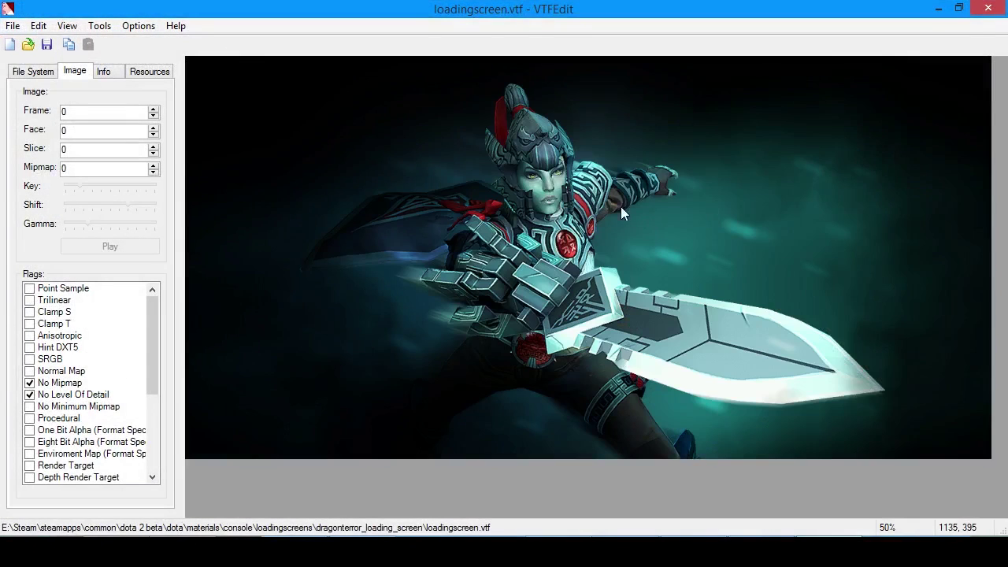
{"action": "left_click", "coordinate": [1004, 7]}
{"action": "key", "text": "BackSpace"}
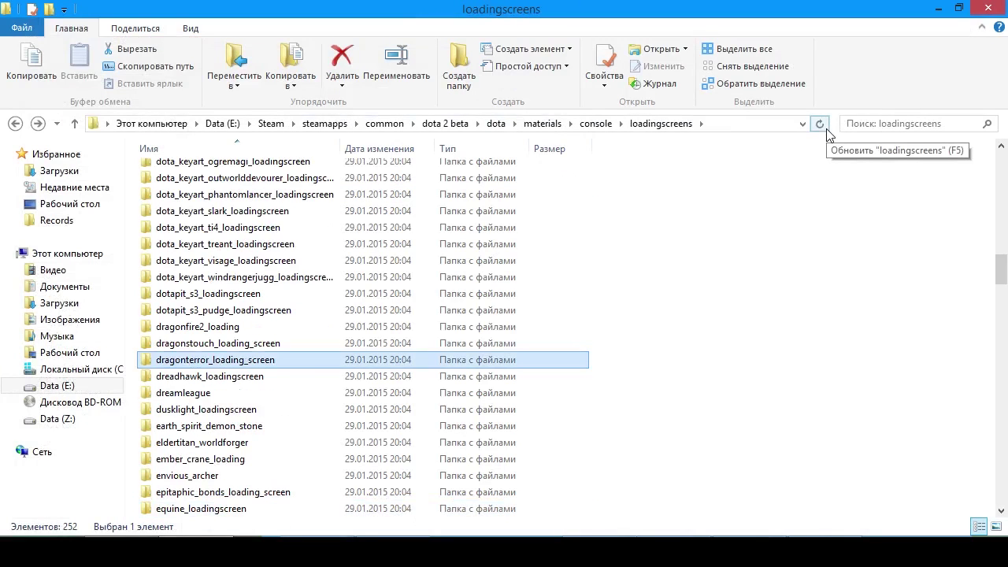
Step: Preview the zodiac_sigils folder's loadingscreen.vtf at 50% zoom in VTFEdit and return to the loadingscreens folder
{"action": "key", "text": "Down"}
{"action": "scroll", "coordinate": [835, 134], "scroll_direction": "down", "scroll_amount": 20}
{"action": "scroll", "coordinate": [842, 134], "scroll_direction": "down", "scroll_amount": 20}
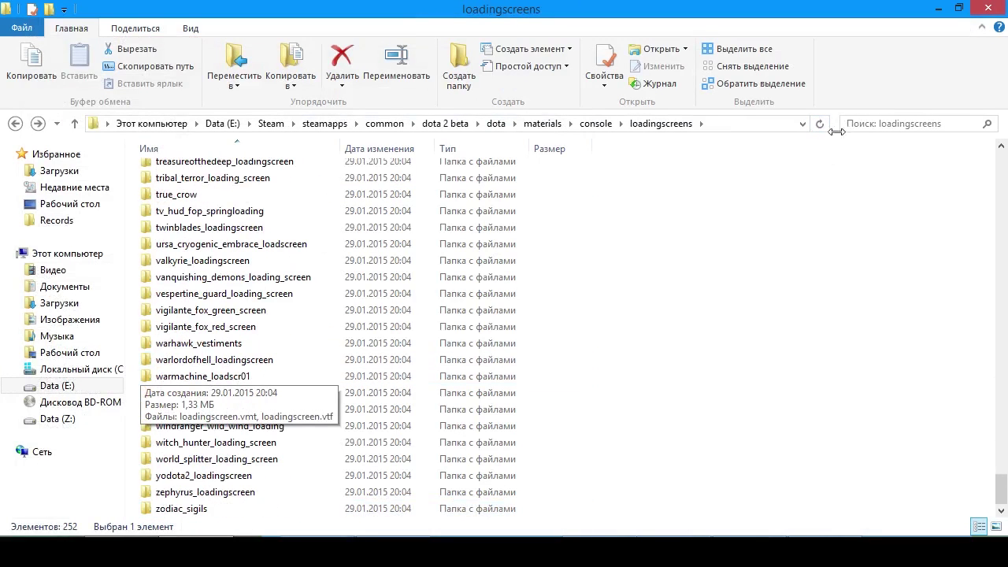
{"action": "double_click", "coordinate": [181, 509]}
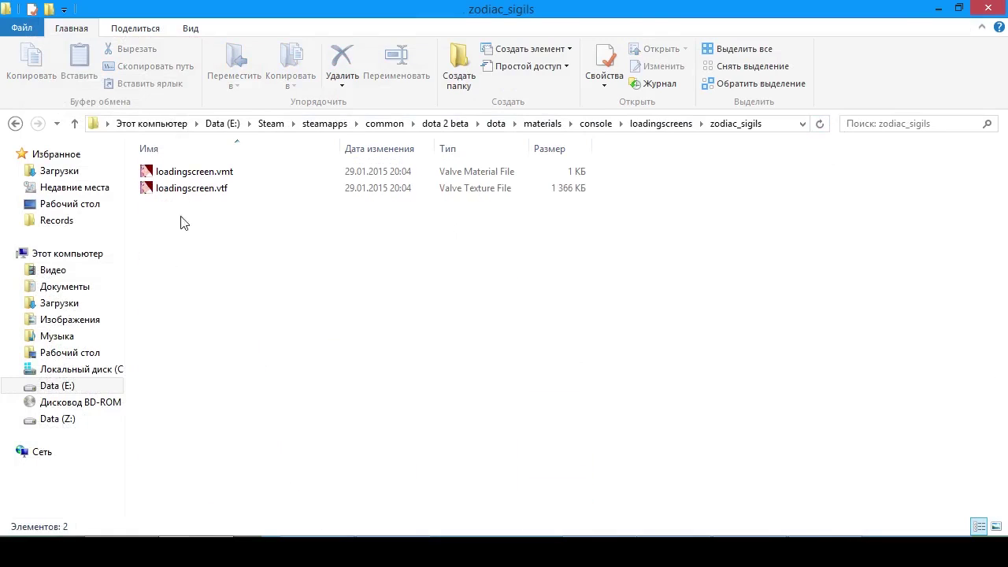
{"action": "double_click", "coordinate": [191, 189]}
{"action": "right_click", "coordinate": [446, 229]}
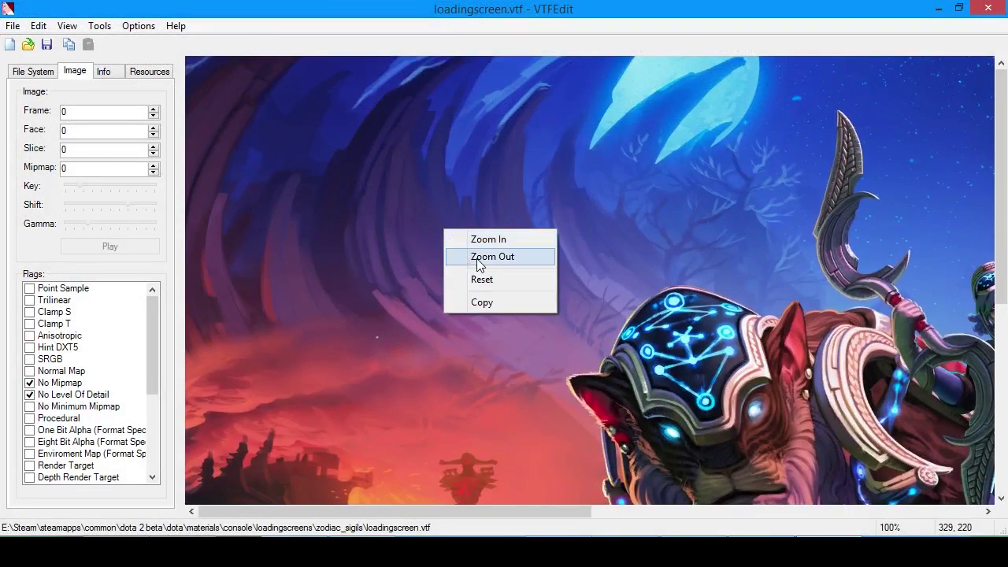
{"action": "left_click", "coordinate": [480, 258]}
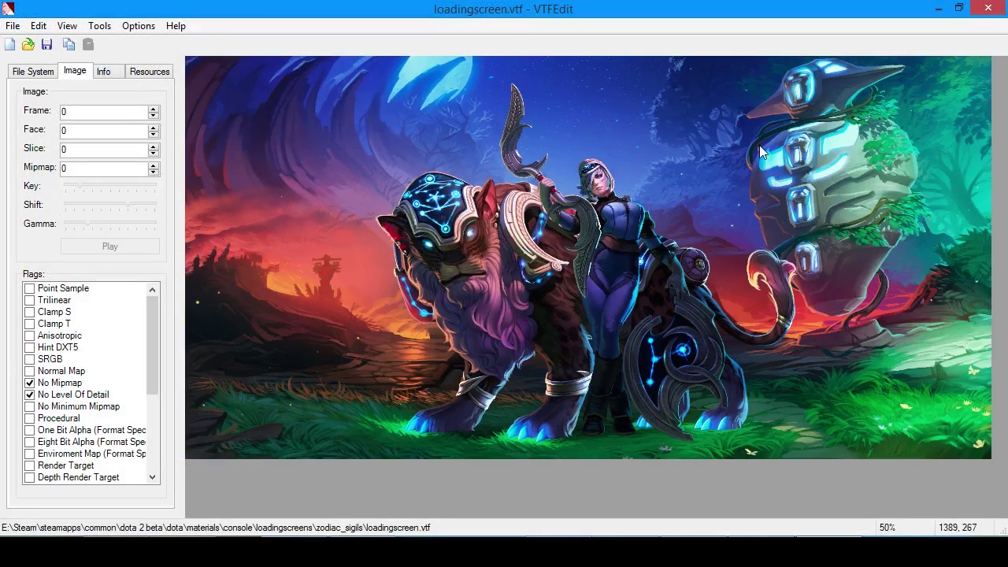
{"action": "mouse_move", "coordinate": [999, 9]}
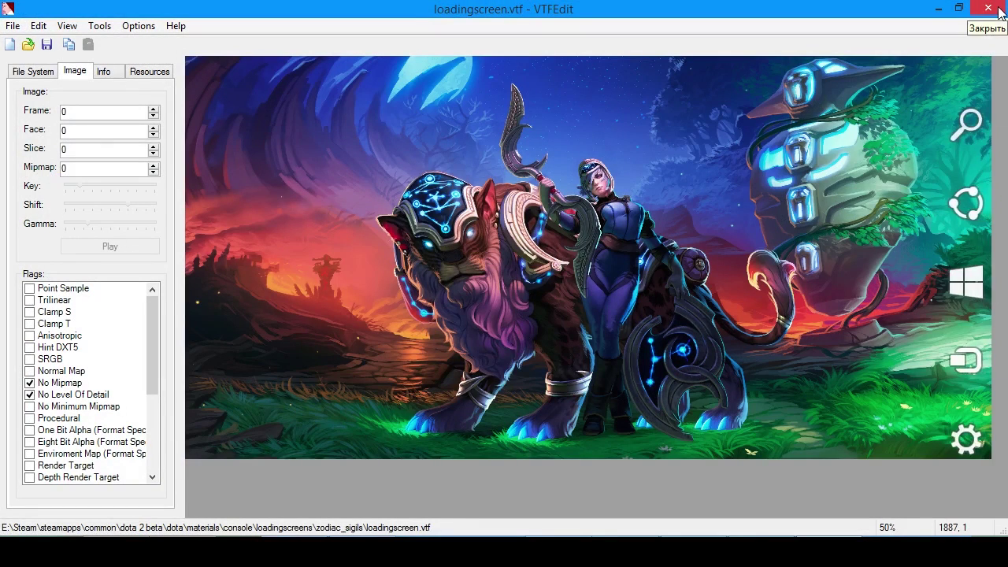
{"action": "left_click", "coordinate": [994, 8]}
{"action": "key", "text": "BackSpace"}
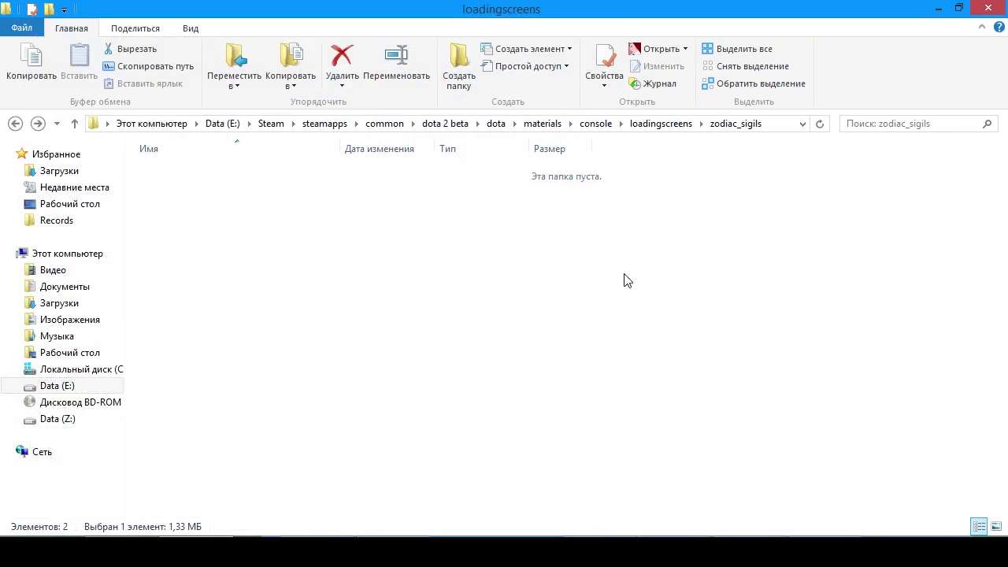
Step: View the yodota2_loadingscreen folder's loadingscreen.vtf at 25% zoom in VTFEdit and return to the loadingscreens folder
{"action": "key", "text": "Up"}
{"action": "key", "text": "Up"}
{"action": "key", "text": "Return"}
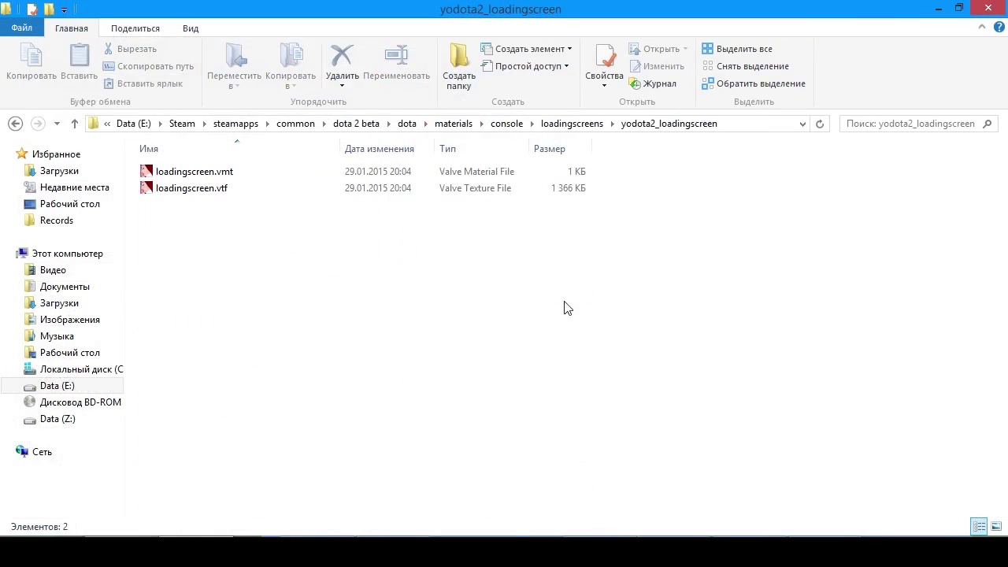
{"action": "left_click", "coordinate": [211, 197]}
{"action": "key", "text": "Return"}
{"action": "right_click", "coordinate": [609, 208]}
{"action": "left_click", "coordinate": [655, 238]}
{"action": "right_click", "coordinate": [616, 187]}
{"action": "left_click", "coordinate": [658, 212]}
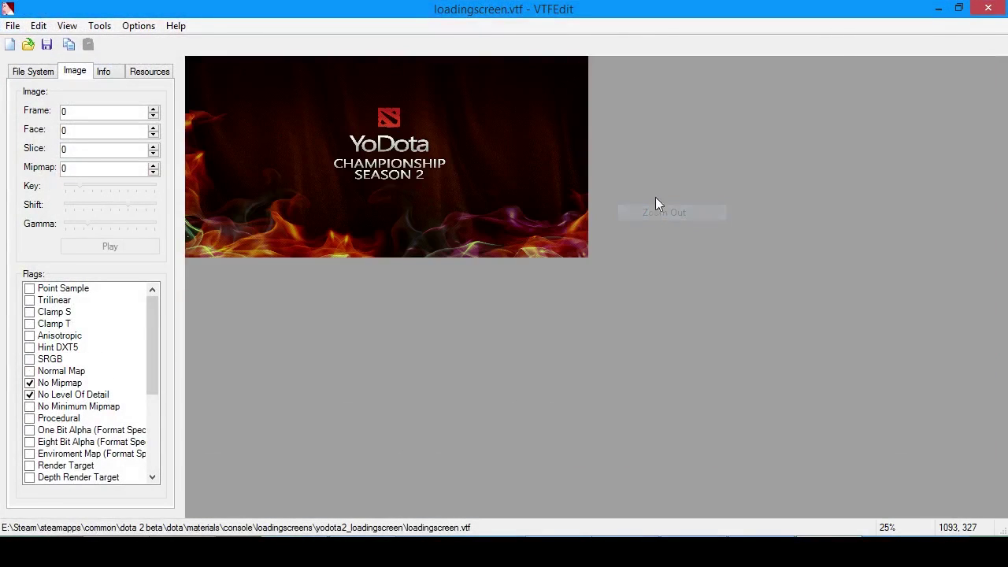
{"action": "left_click", "coordinate": [988, 8]}
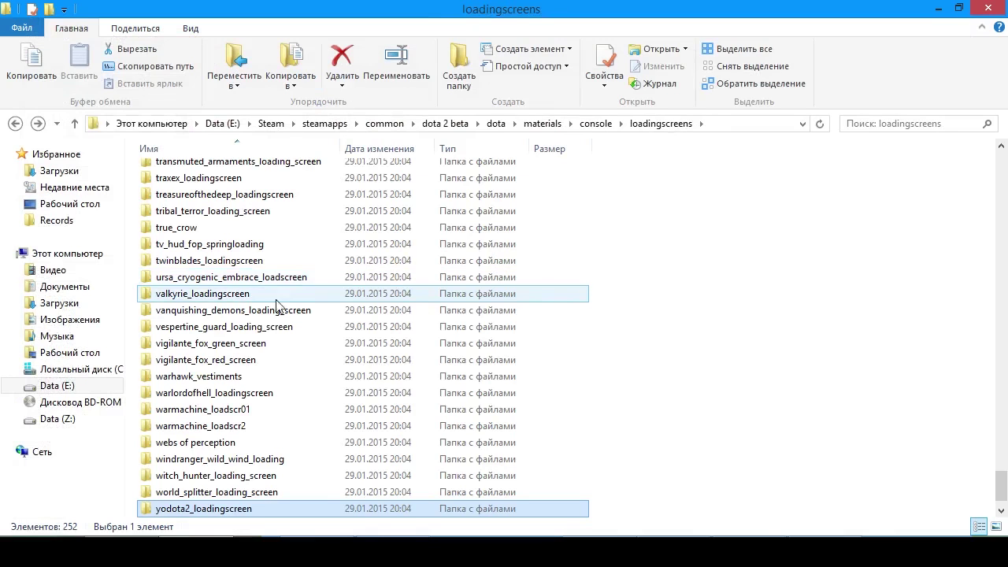
Step: Examine the ursa_cryogenic_embrace_loadscreen texture at 50% zoom in VTFEdit and return to browsing the loadingscreens folder
{"action": "double_click", "coordinate": [225, 281]}
{"action": "double_click", "coordinate": [201, 189]}
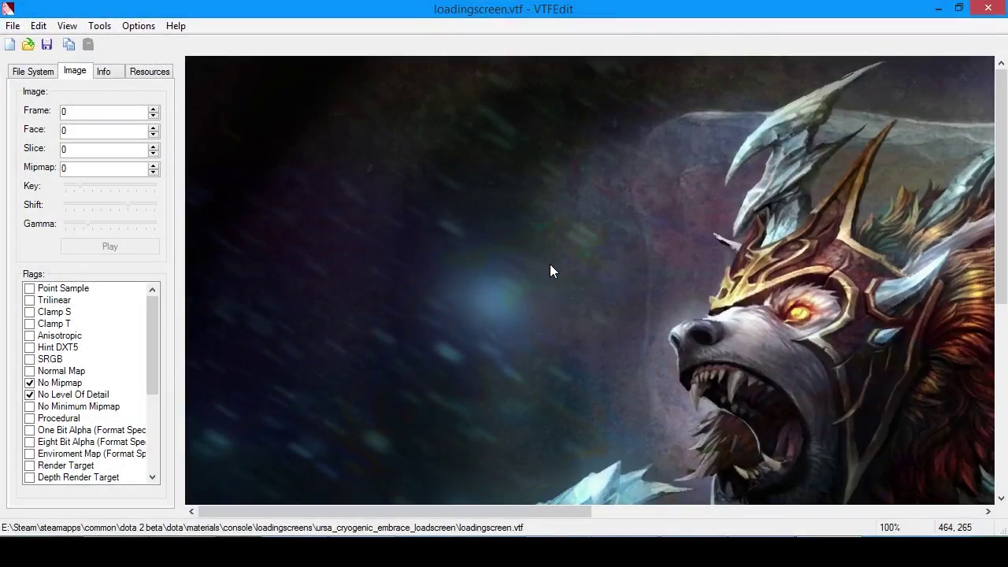
{"action": "right_click", "coordinate": [549, 264]}
{"action": "left_click", "coordinate": [583, 295]}
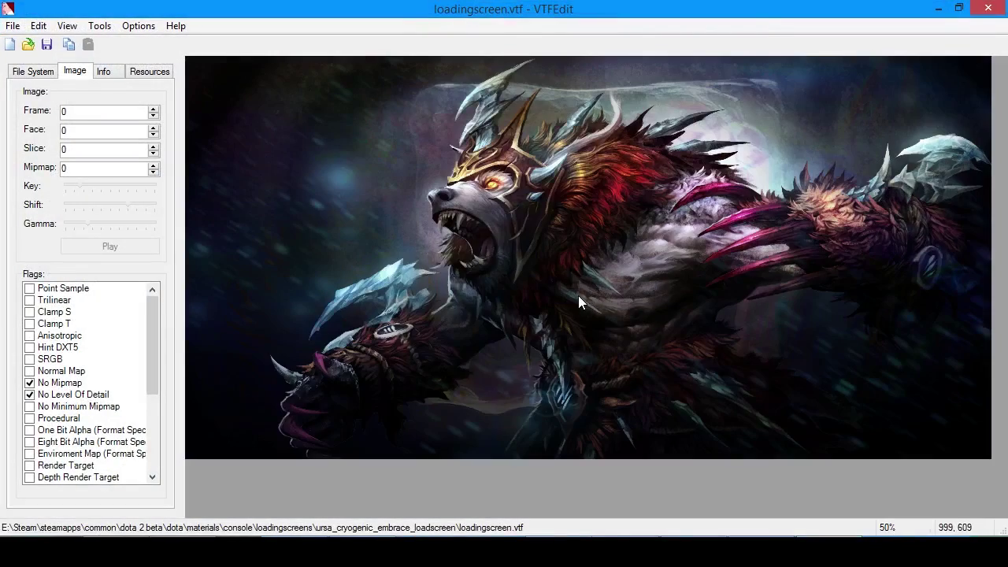
{"action": "left_click", "coordinate": [987, 8]}
{"action": "key", "text": "BackSpace"}
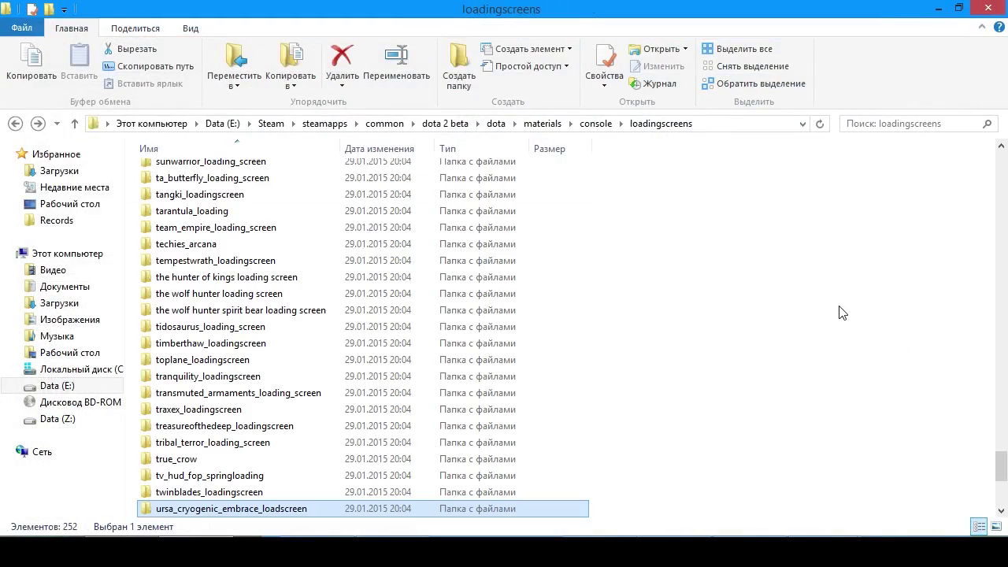
{"action": "scroll", "coordinate": [845, 312], "scroll_direction": "up", "scroll_amount": 18}
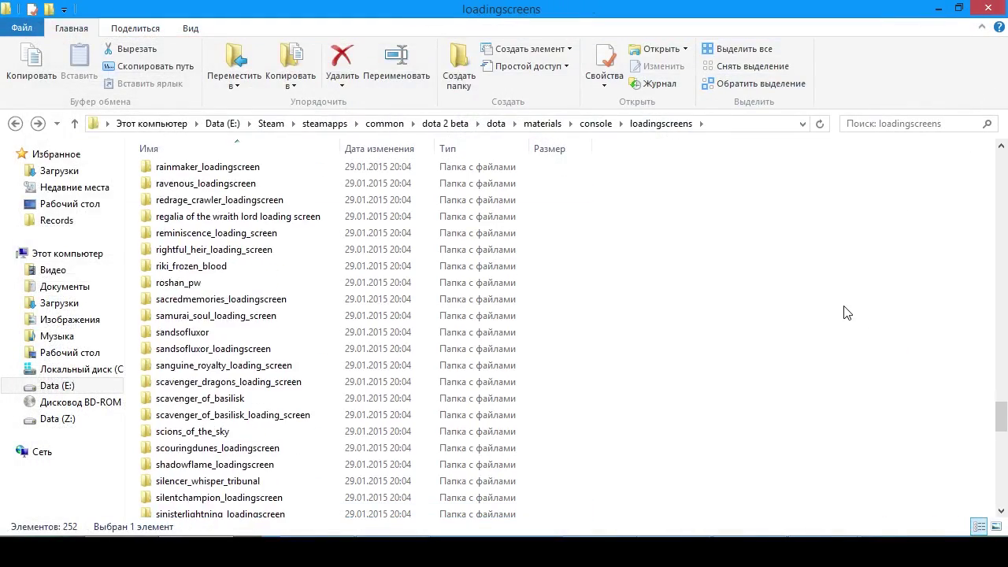
Step: View the zodiac_sigils folder's loadingscreen.vtf in VTFEdit, and close the viewer to return to the folder
{"action": "scroll", "coordinate": [845, 312], "scroll_direction": "down", "scroll_amount": 20}
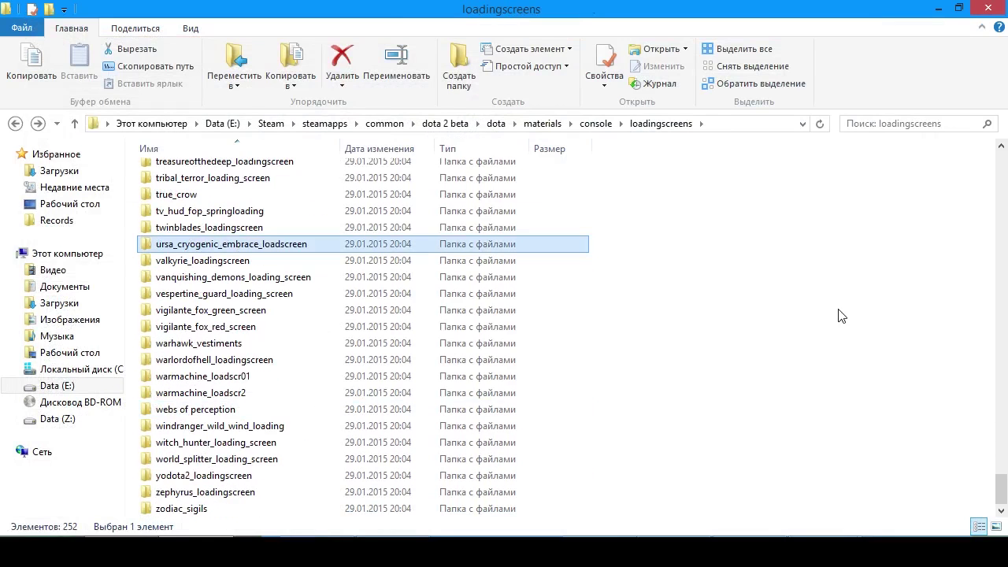
{"action": "double_click", "coordinate": [194, 508]}
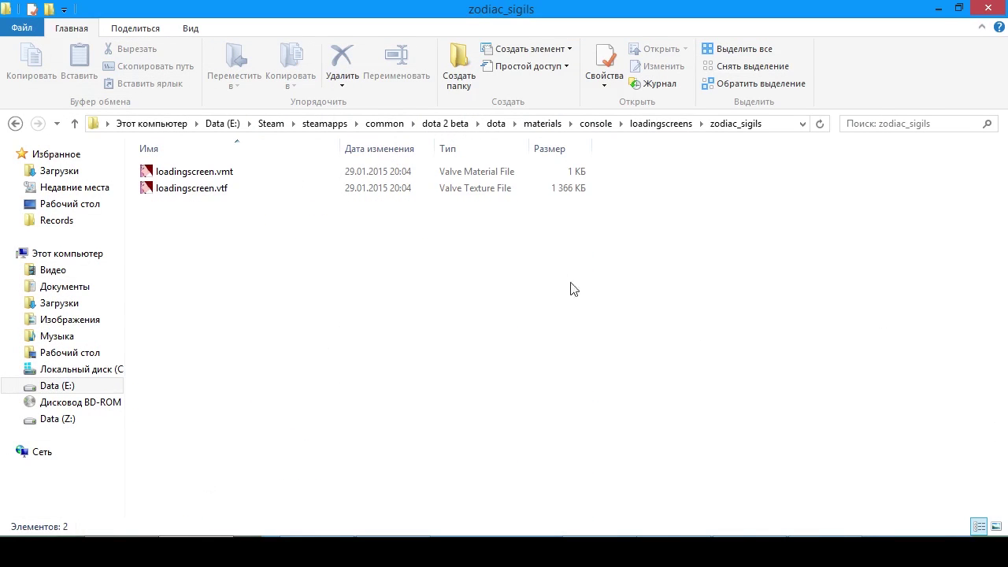
{"action": "key", "text": "BackSpace"}
{"action": "key", "text": "Return"}
{"action": "double_click", "coordinate": [208, 189]}
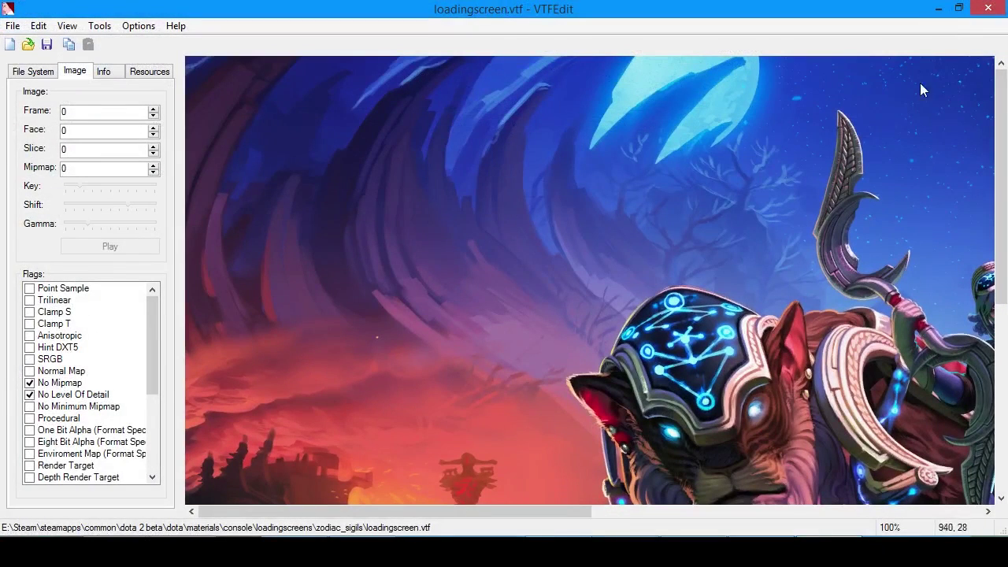
{"action": "left_click", "coordinate": [987, 8]}
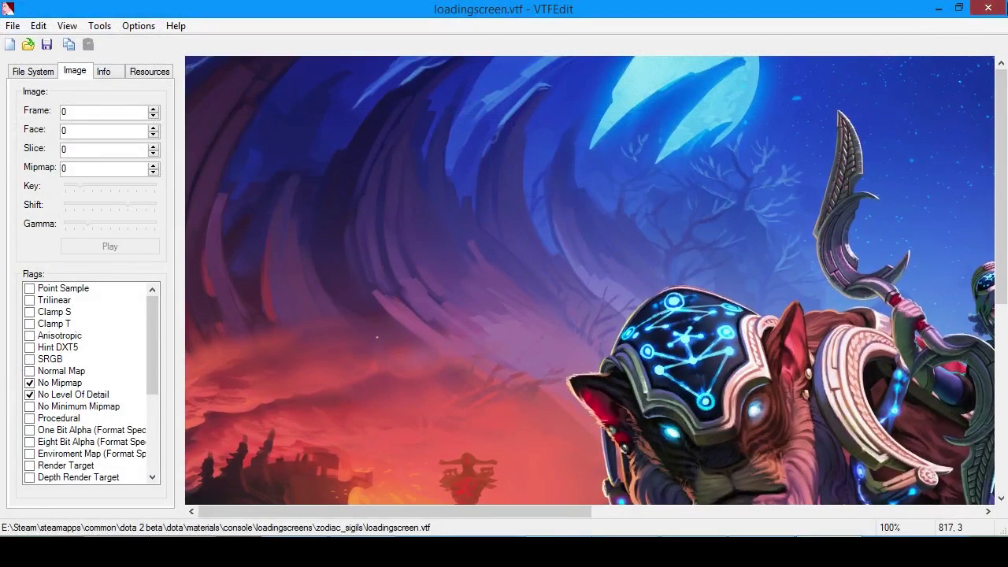
Step: Copy loadingscreen.vtf from the zodiac_sigils folder into the dota\materials\console folder
{"action": "right_click", "coordinate": [199, 189]}
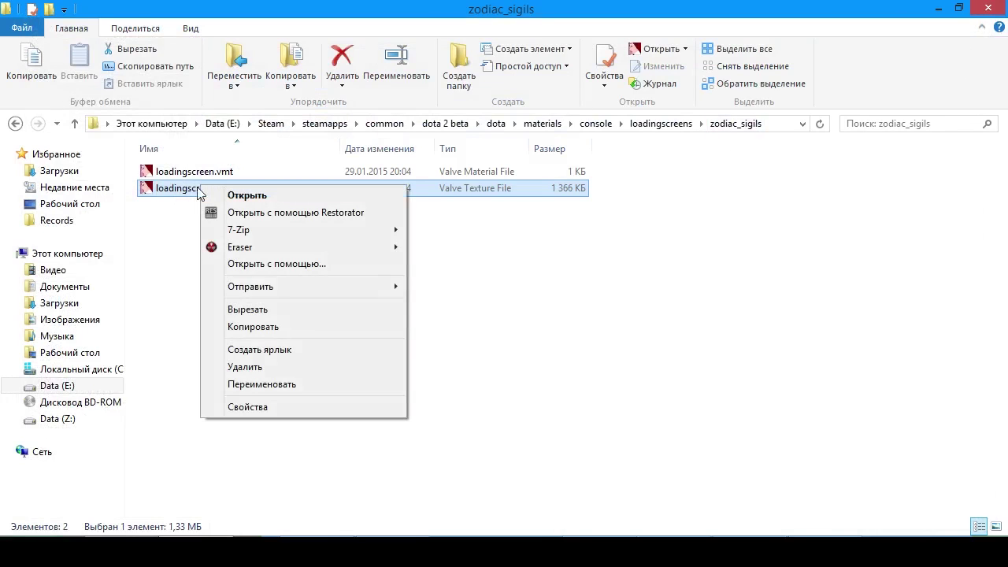
{"action": "left_click", "coordinate": [245, 327]}
{"action": "left_click", "coordinate": [239, 292]}
{"action": "key", "text": "BackSpace"}
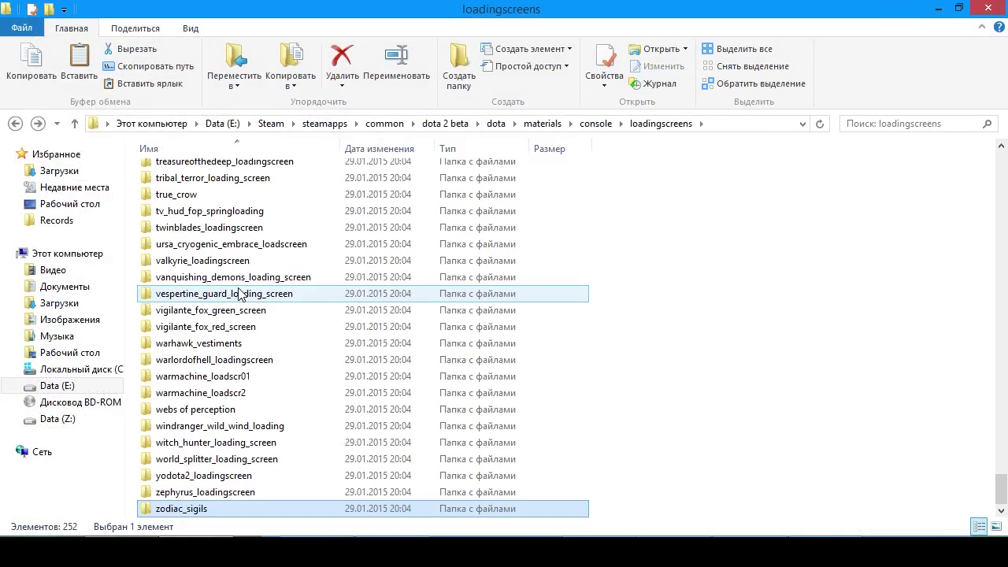
{"action": "key", "text": "BackSpace"}
{"action": "left_click", "coordinate": [587, 203]}
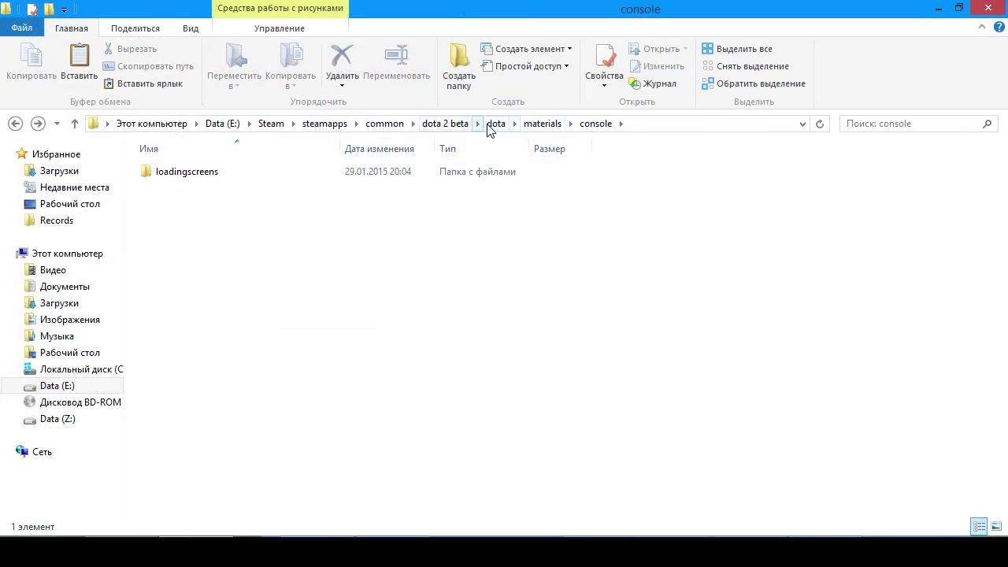
{"action": "right_click", "coordinate": [235, 264]}
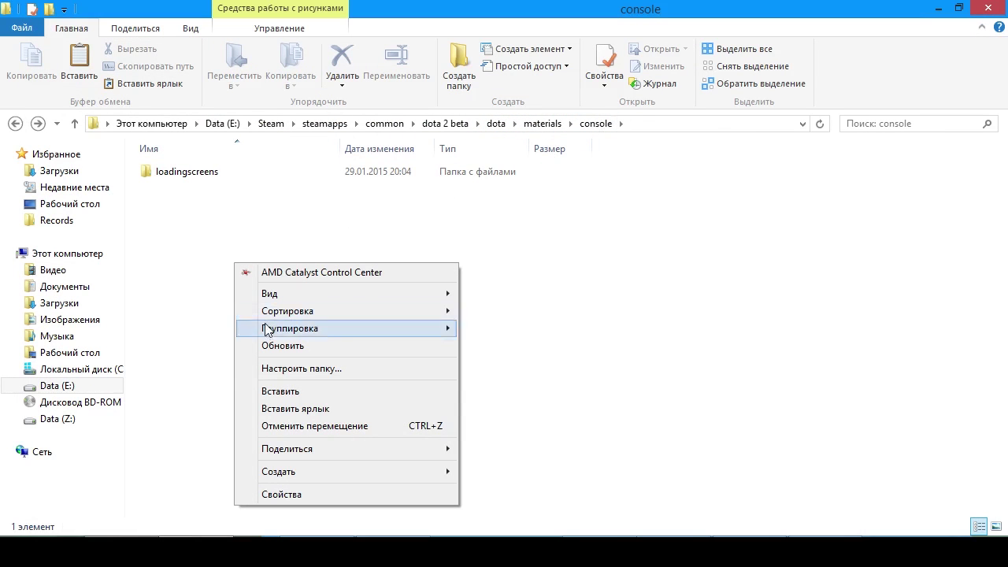
{"action": "left_click", "coordinate": [279, 392]}
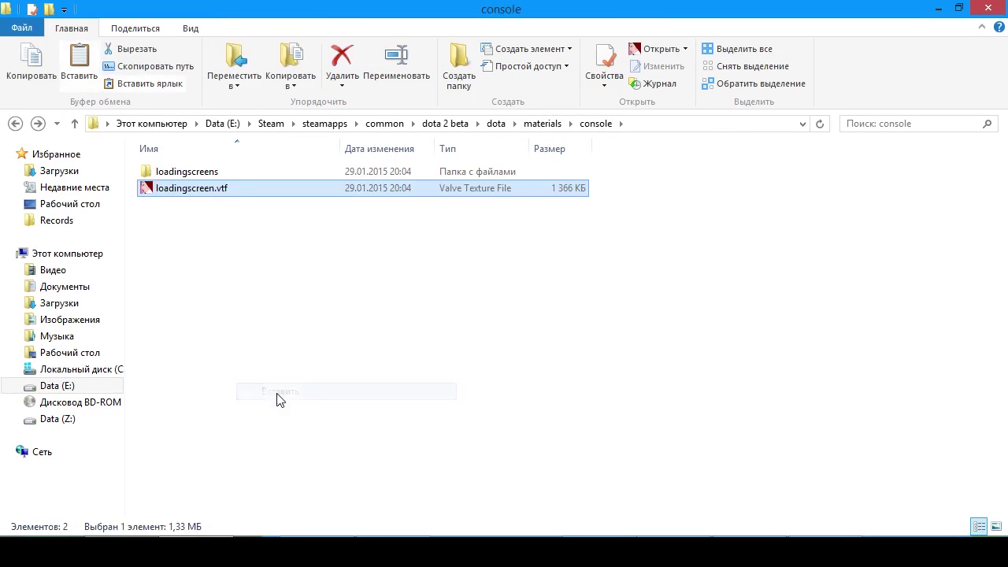
Step: Copy the file name dashboard_loading_embers.vtf from the AkelPad notes and open the name of loadingscreen.vtf in the console folder for editing
{"action": "left_click", "coordinate": [319, 551]}
{"action": "left_click_drag", "start_coordinate": [488, 302], "coordinate": [311, 303]}
{"action": "key", "text": "ctrl+c"}
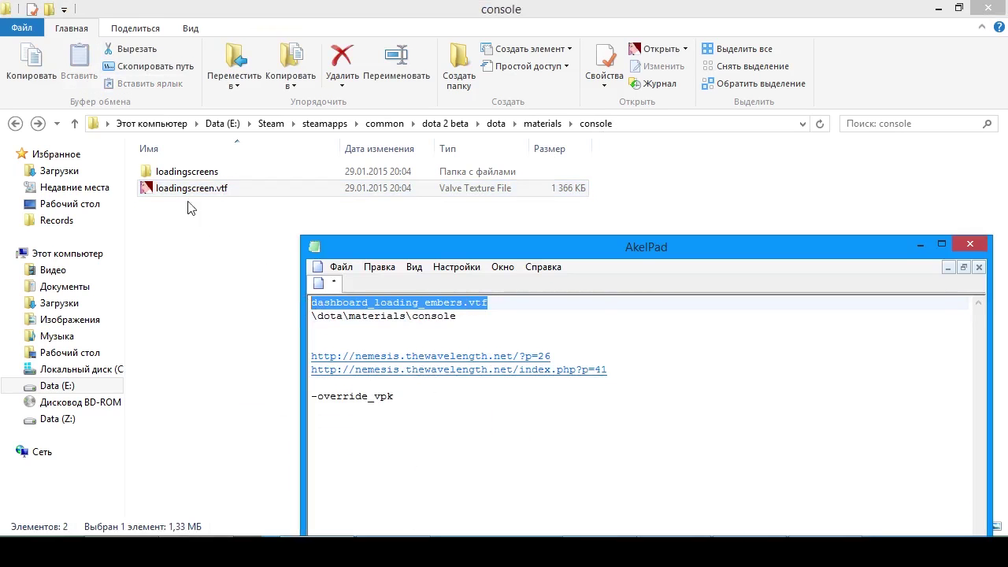
{"action": "right_click", "coordinate": [175, 194]}
{"action": "left_click", "coordinate": [234, 391]}
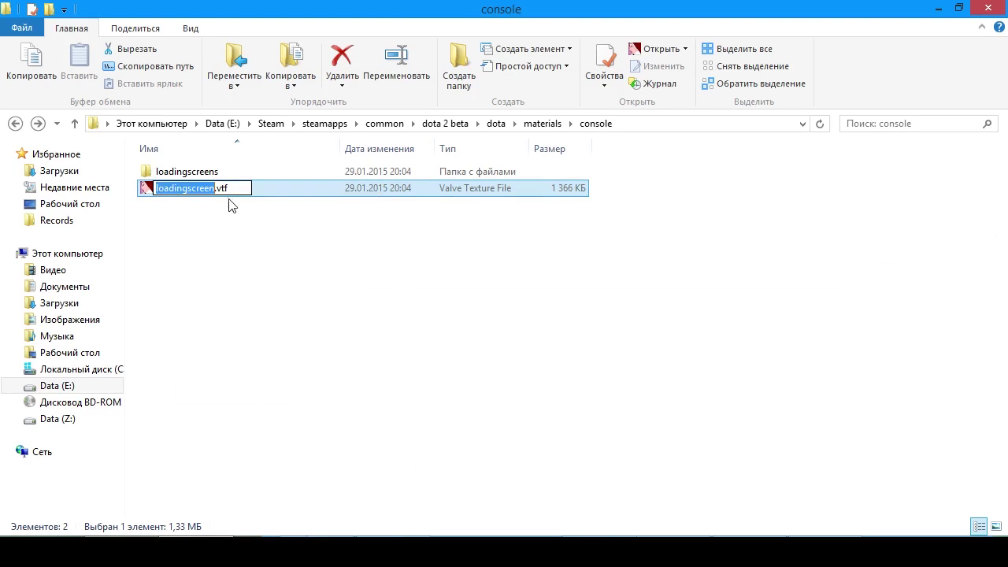